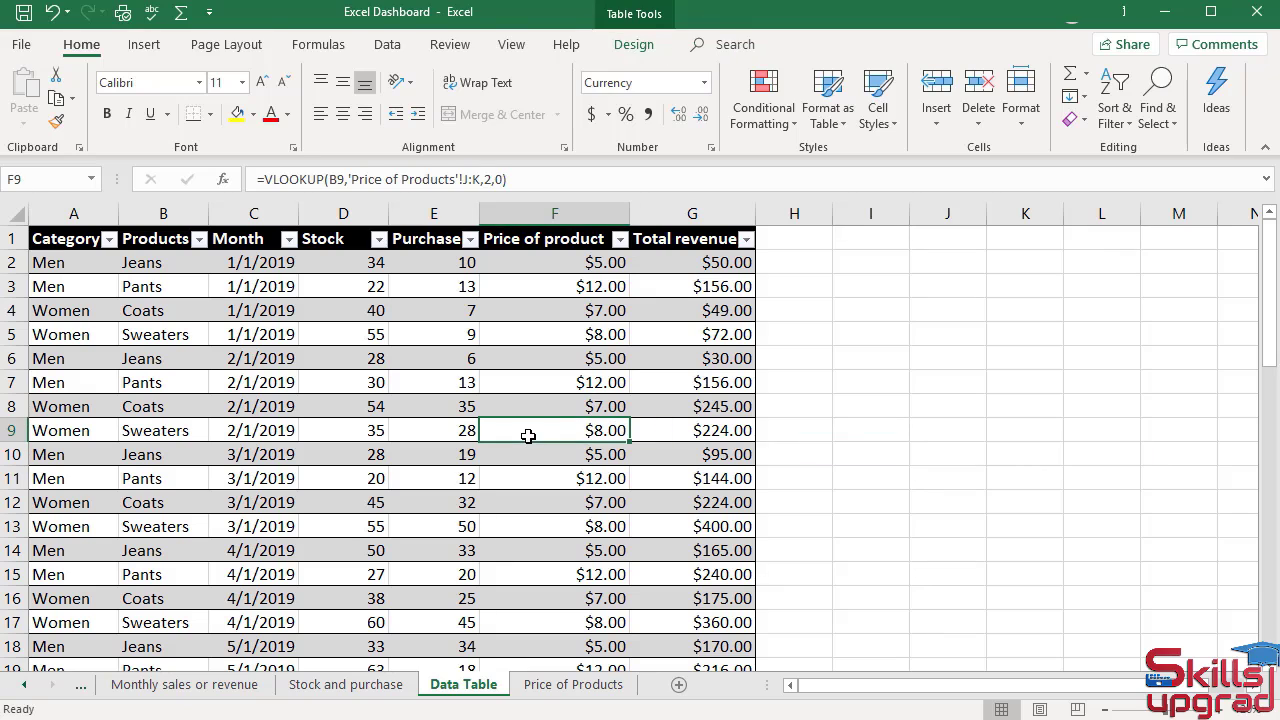
Step: Insert a PivotChart based on the data table, placed on a new worksheet
left_click(143, 45)
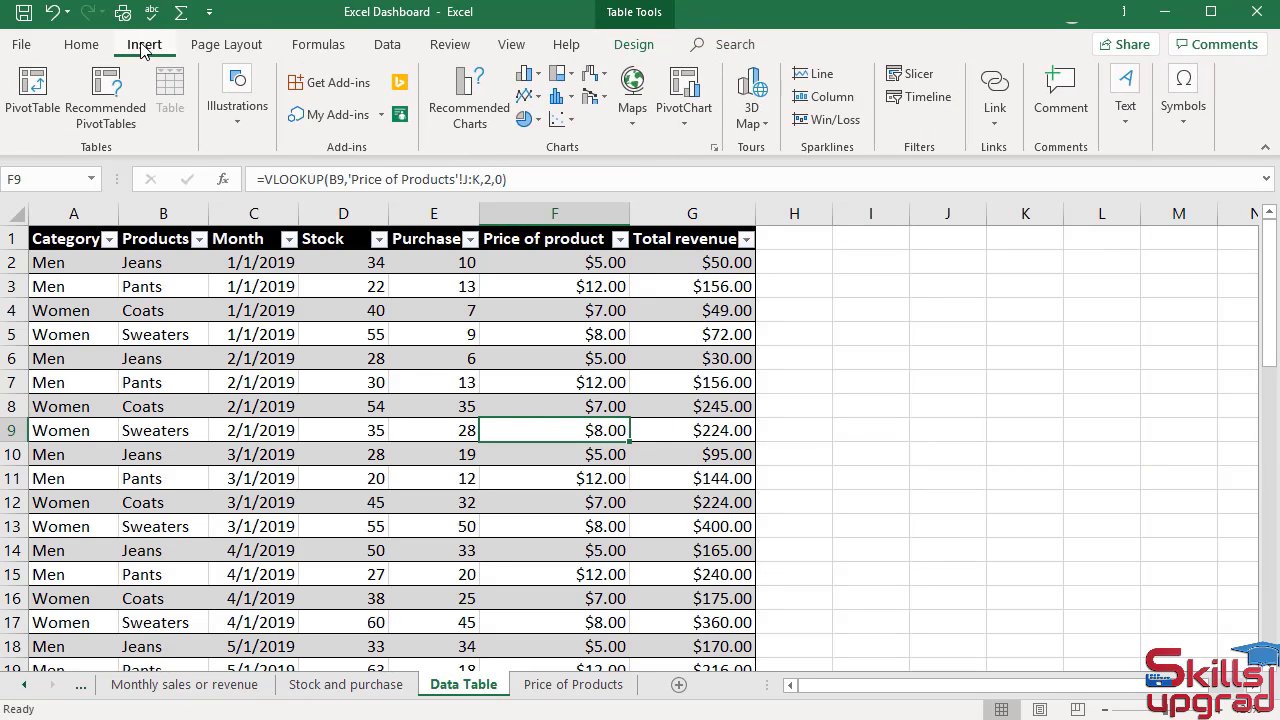
left_click(688, 90)
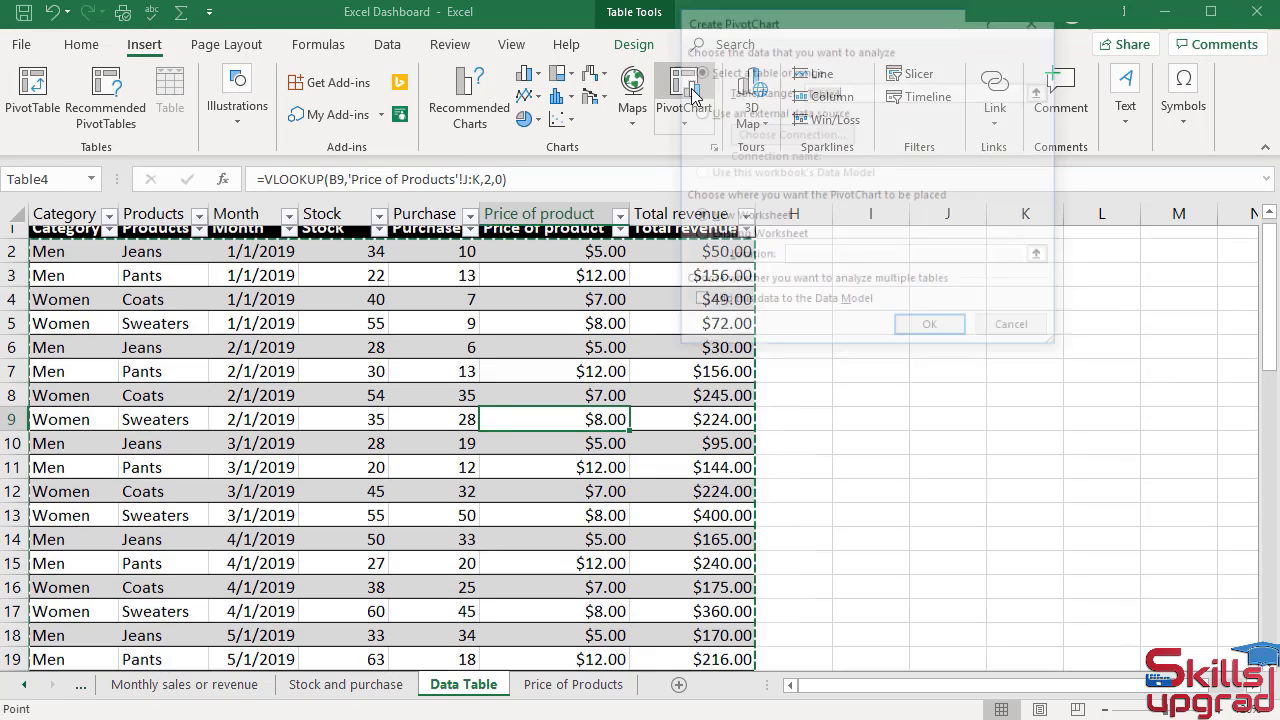
left_click(932, 328)
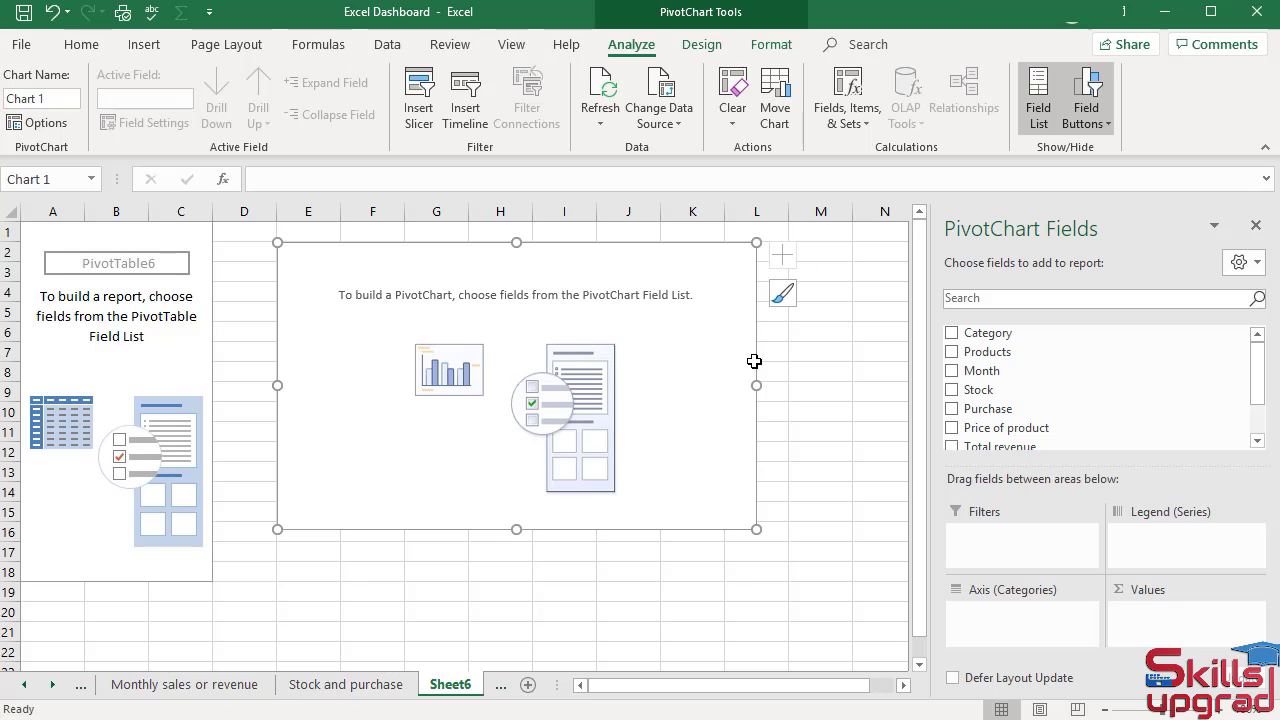
Step: Rename the new PivotChart worksheet as "Total sum of purchase"
double_click(451, 684)
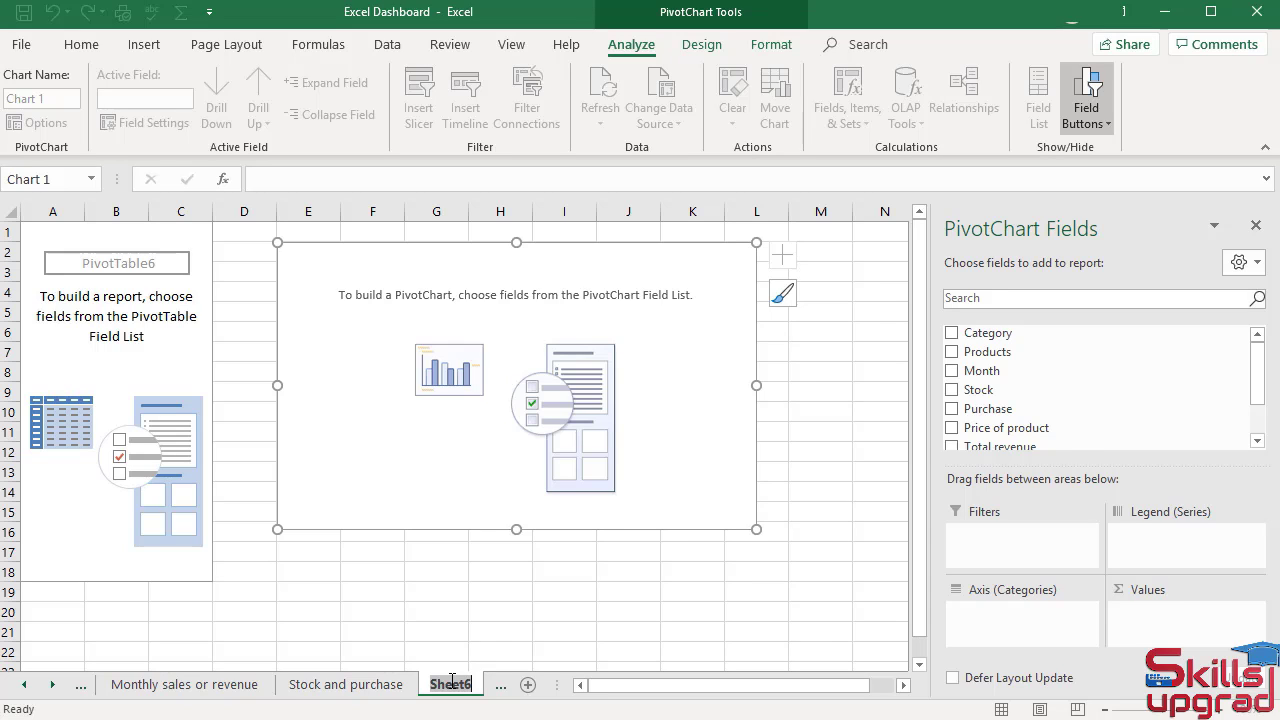
type("Total sum of purchase")
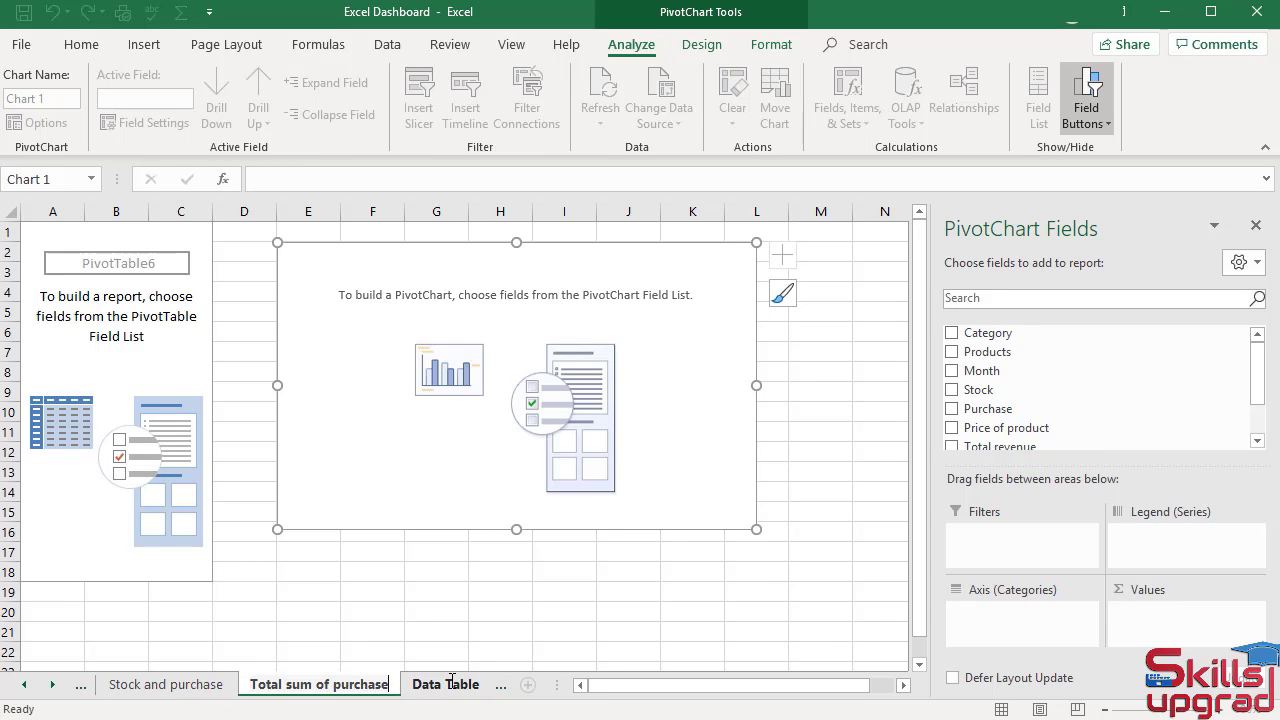
key("Return")
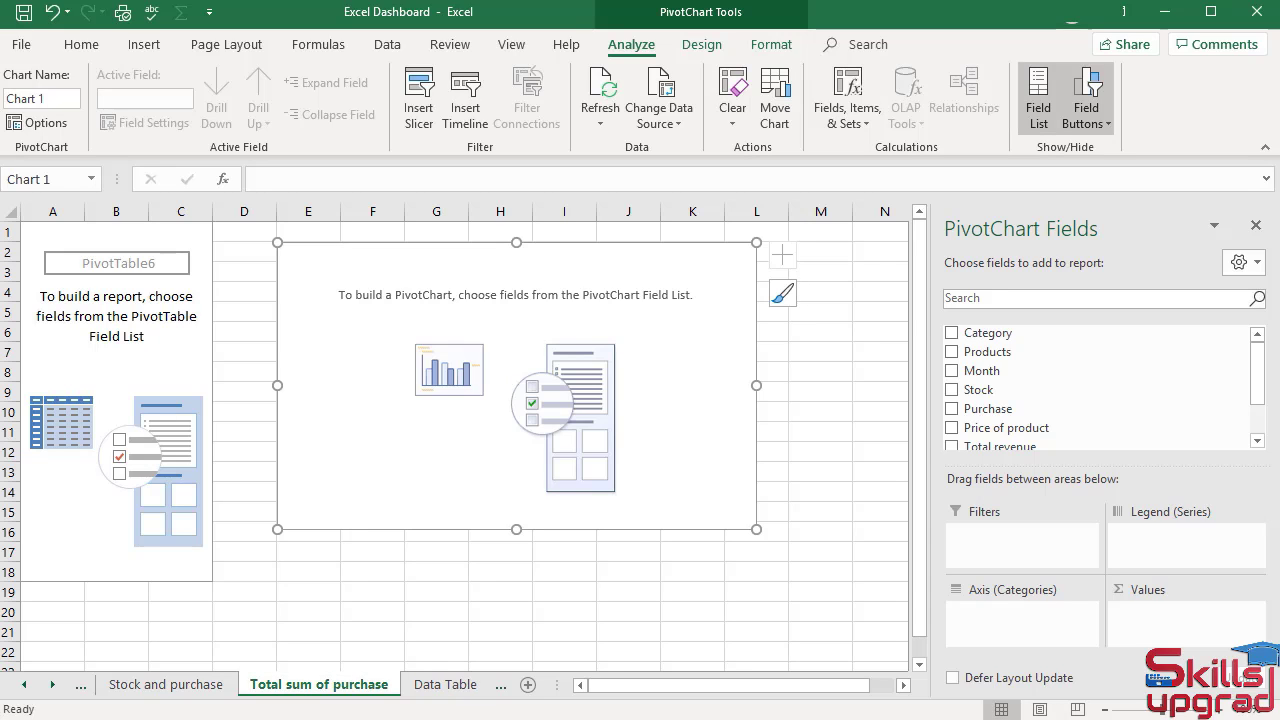
Step: Build the PivotChart with Products as the legend series, the sum of Purchase as values and Month as the axis categories
left_click_drag(1008, 362, 1145, 545)
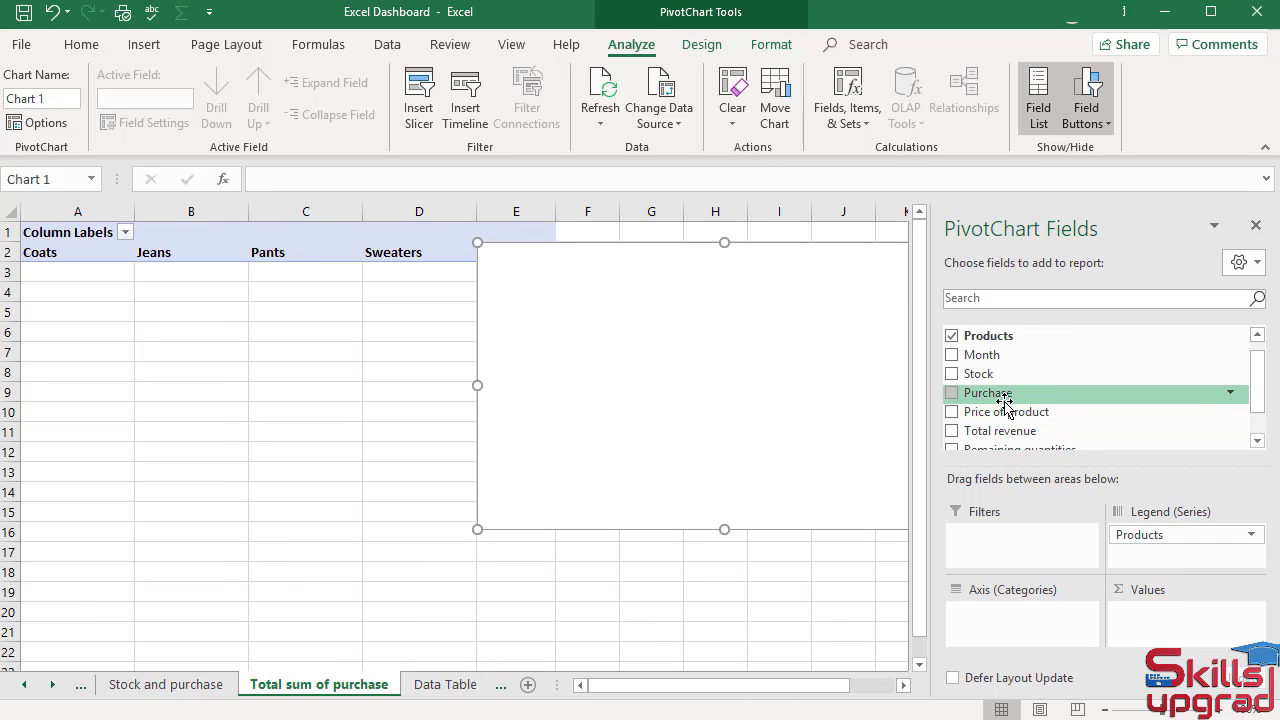
left_click_drag(1005, 398, 1182, 620)
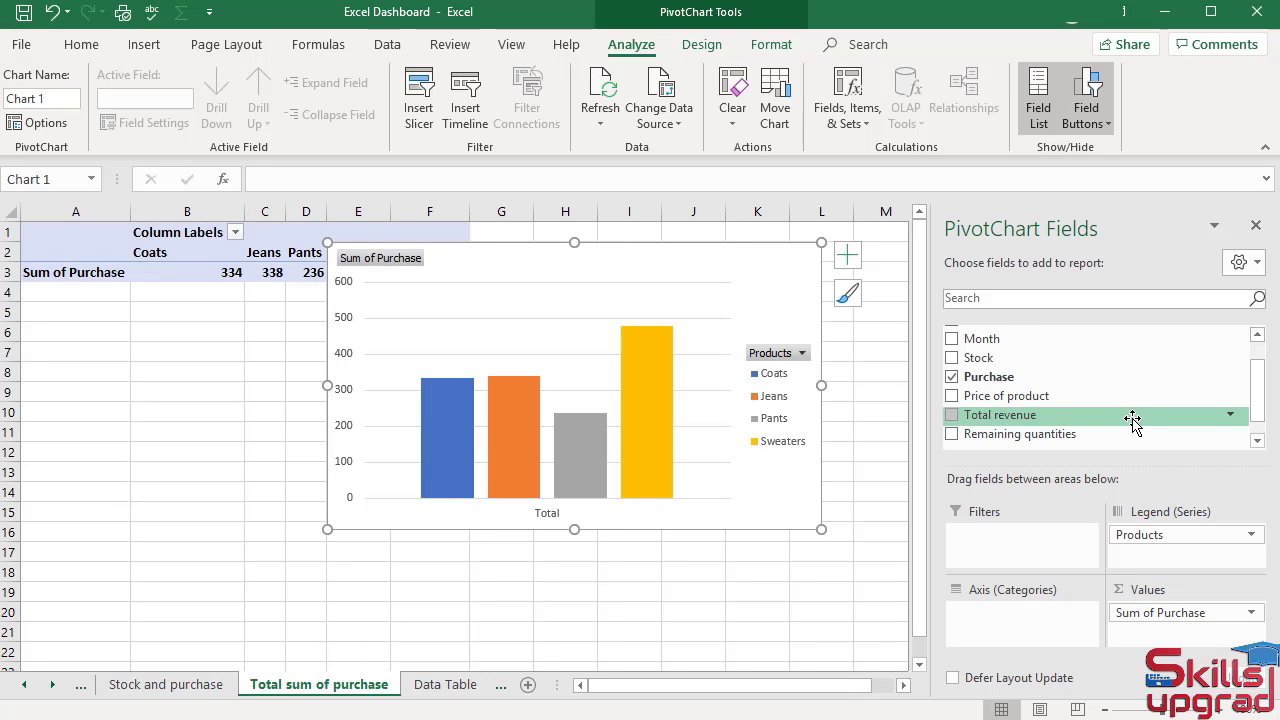
scroll(1131, 420, "up", 1)
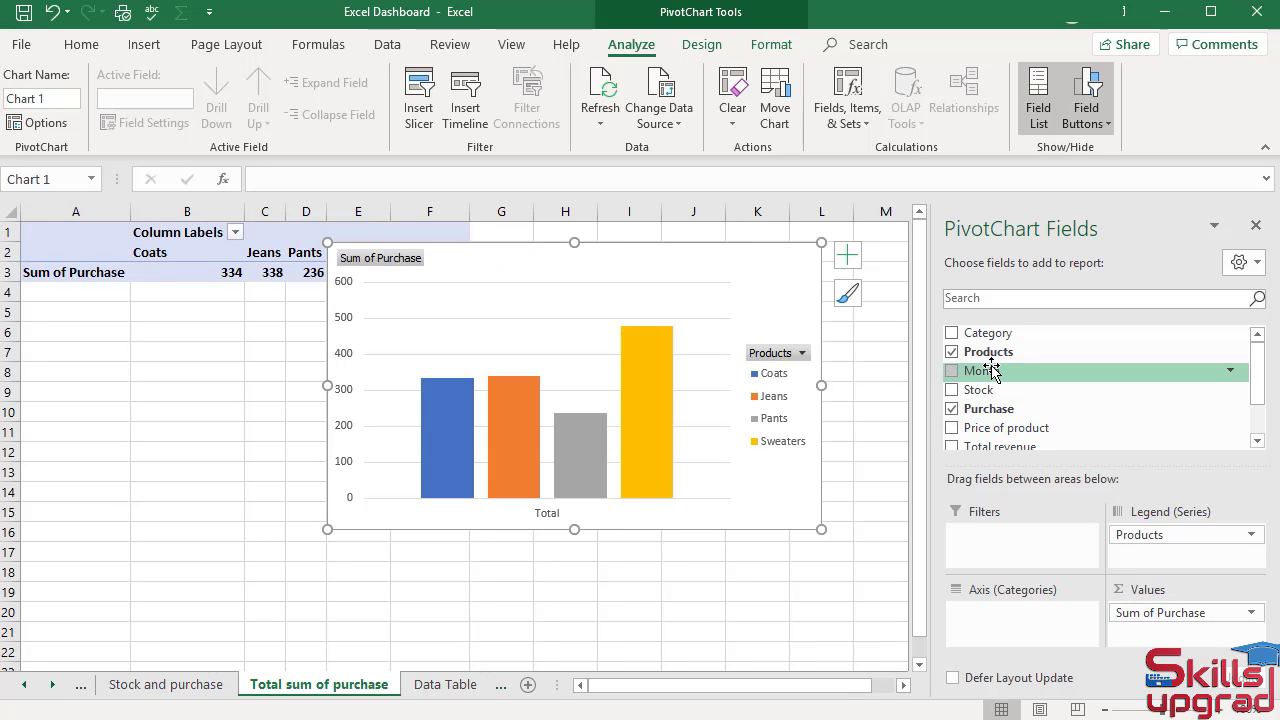
left_click_drag(992, 370, 990, 620)
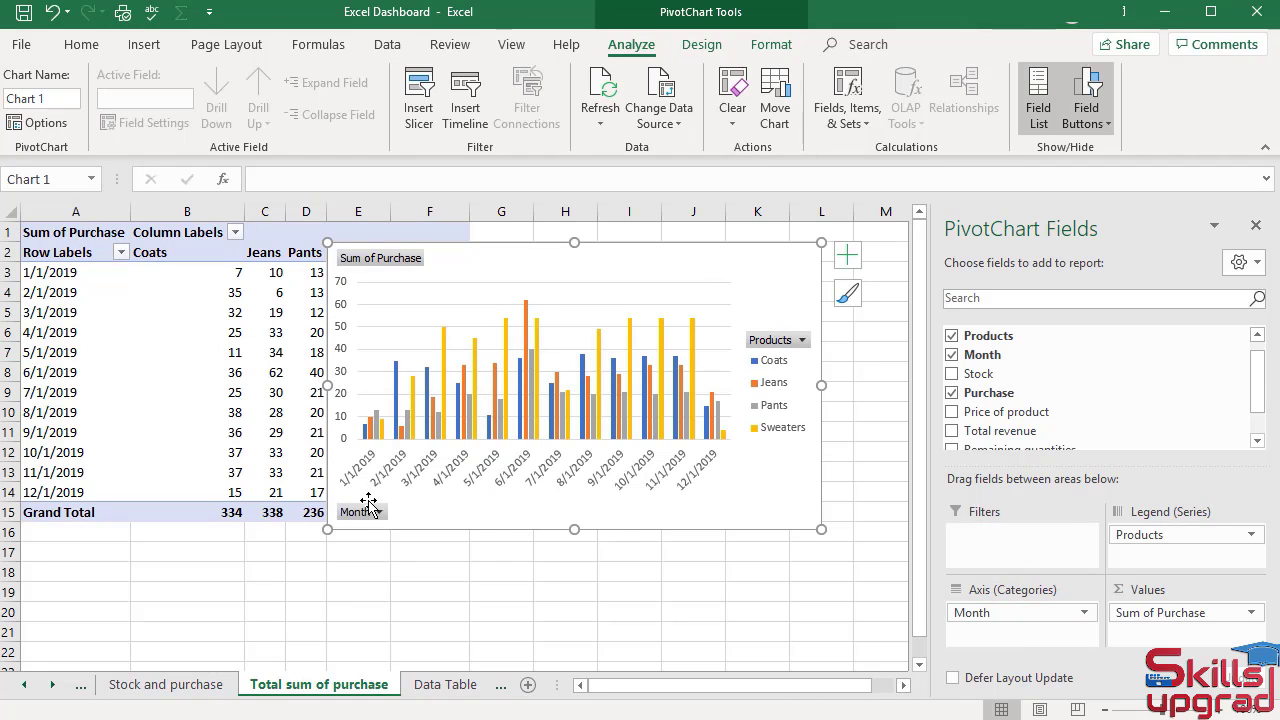
Step: Hide all field buttons on the PivotChart and remove its gridlines
right_click(771, 346)
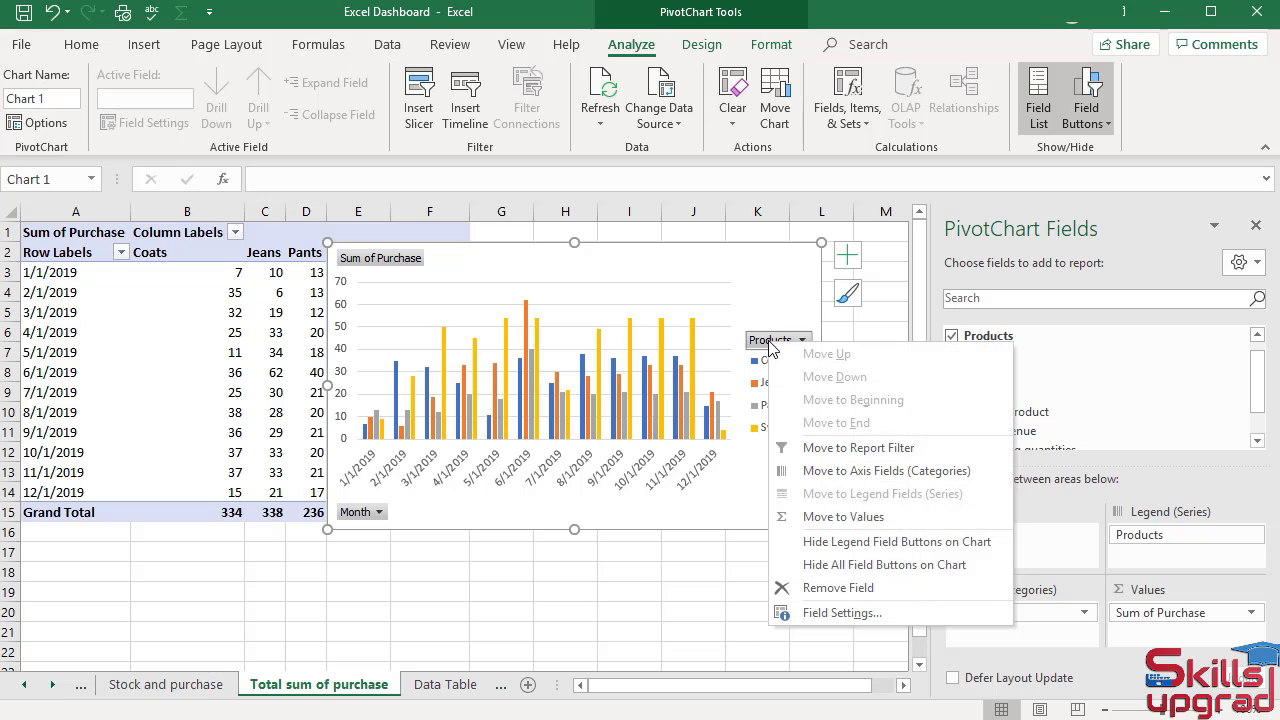
left_click(838, 566)
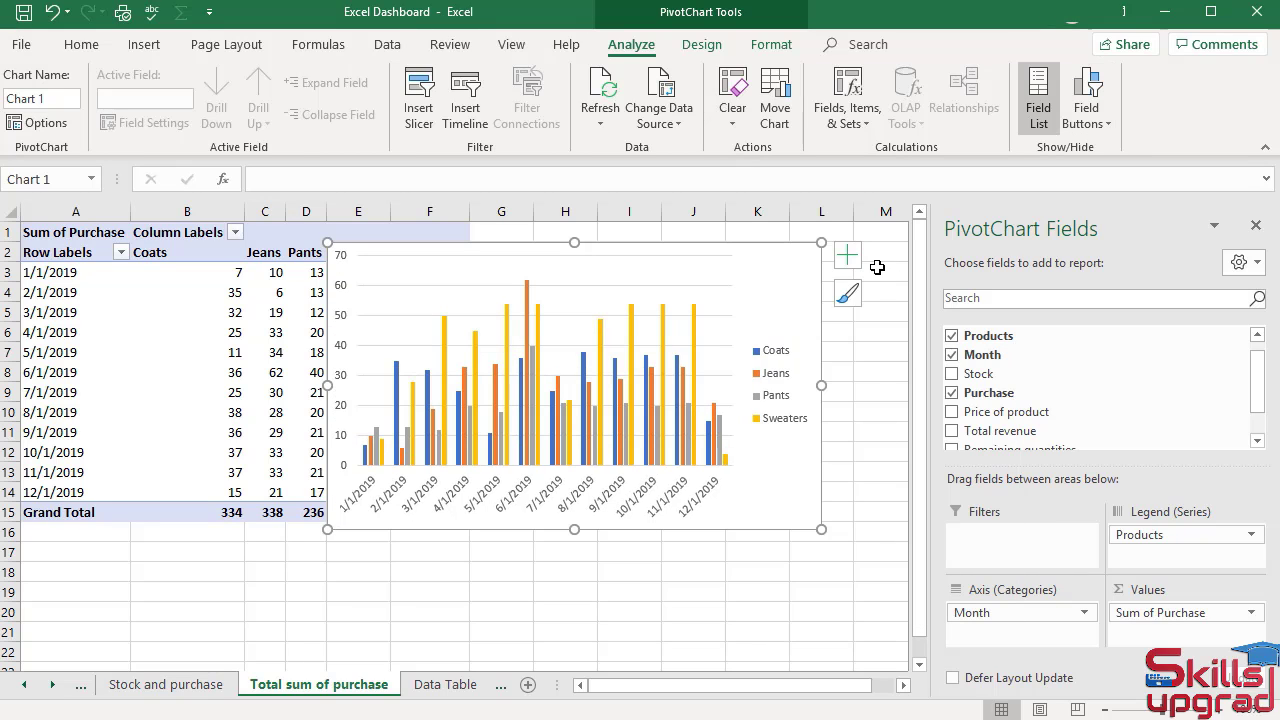
left_click(847, 256)
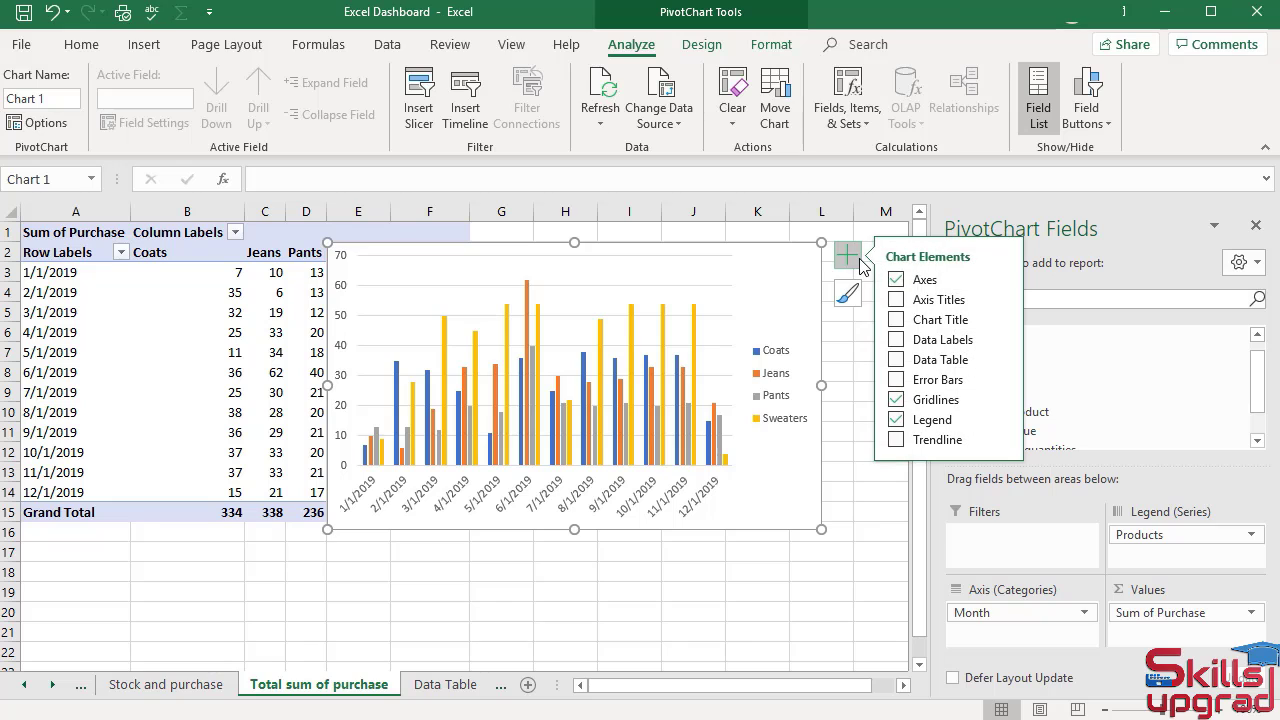
left_click(895, 401)
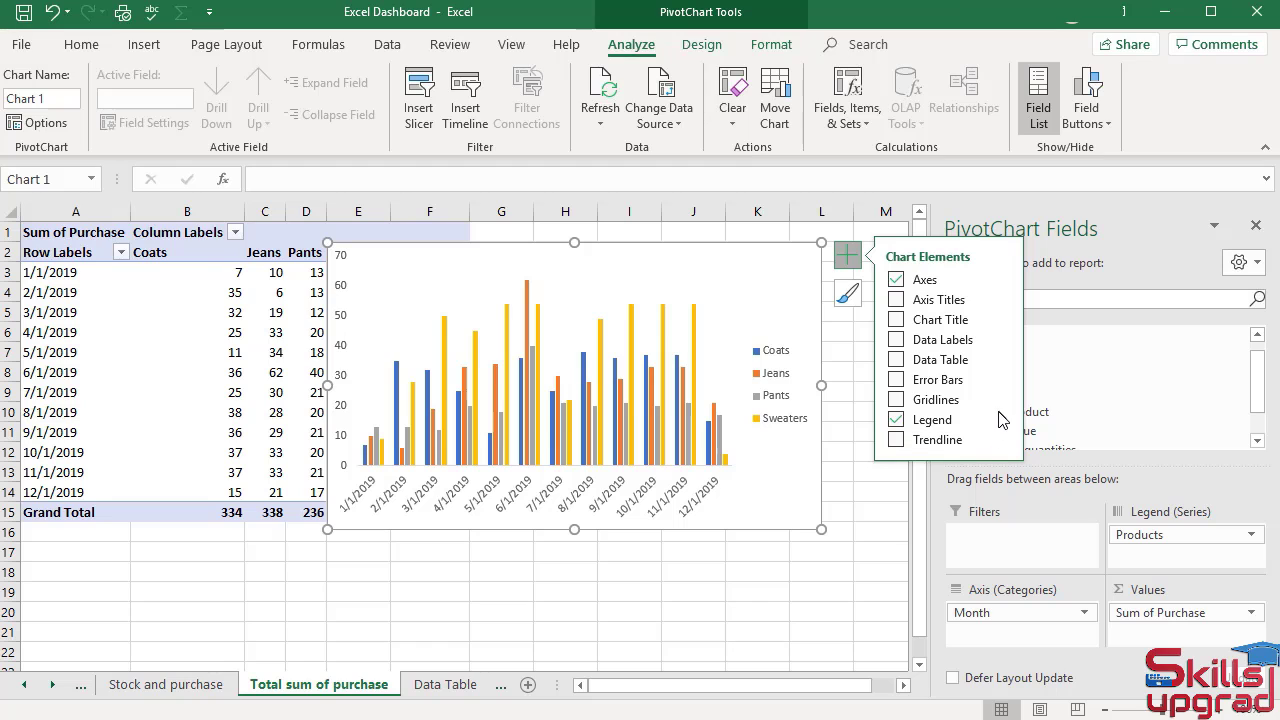
Step: Place the PivotChart's legend at the bottom of the chart
left_click(1003, 420)
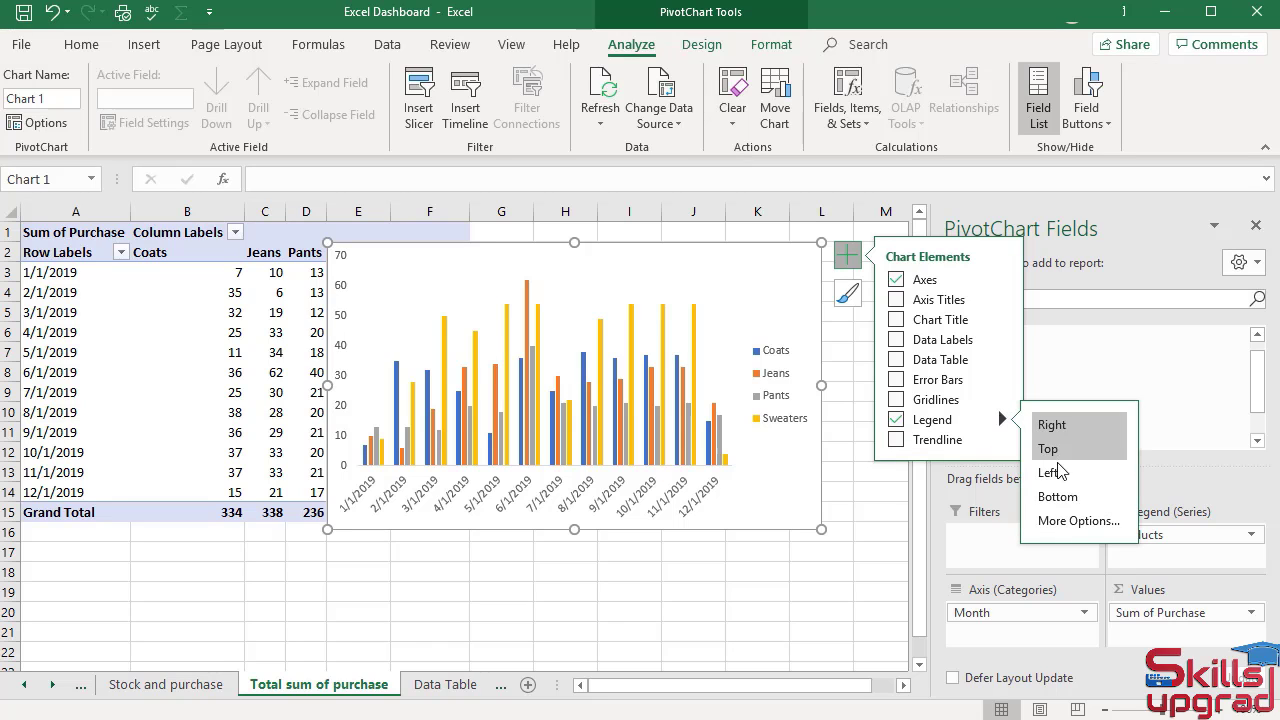
left_click(1058, 498)
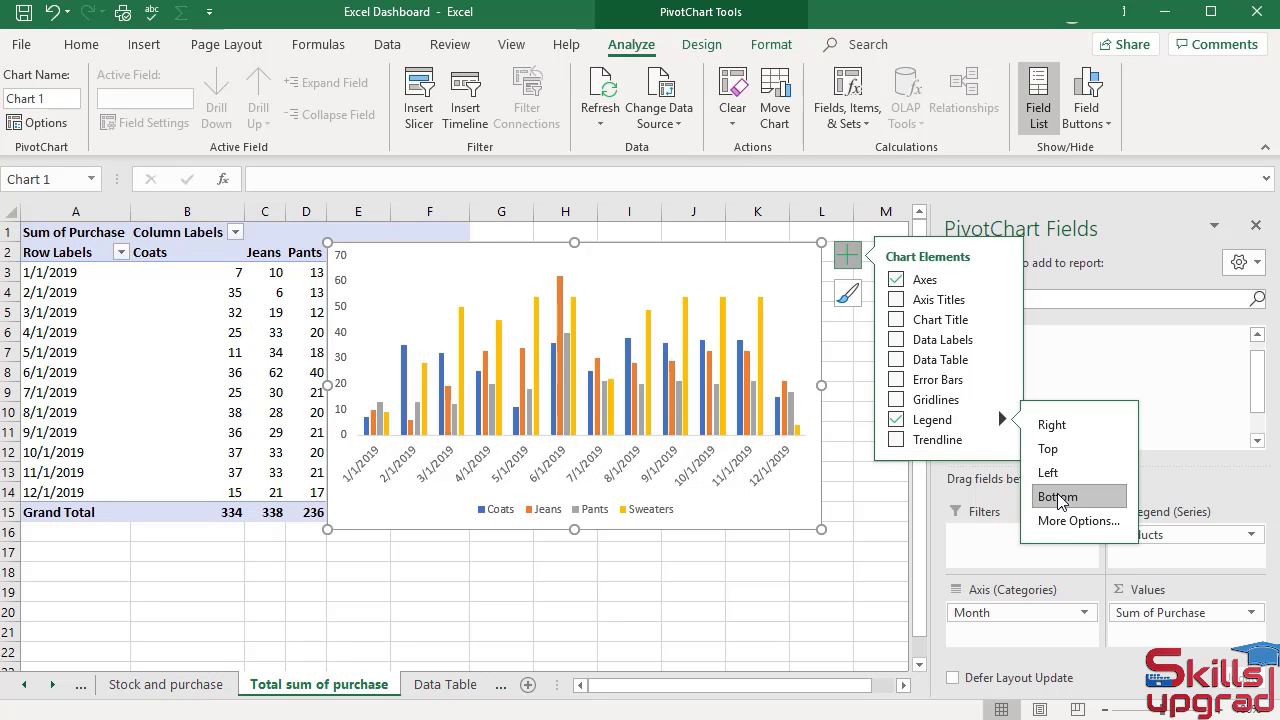
left_click(848, 265)
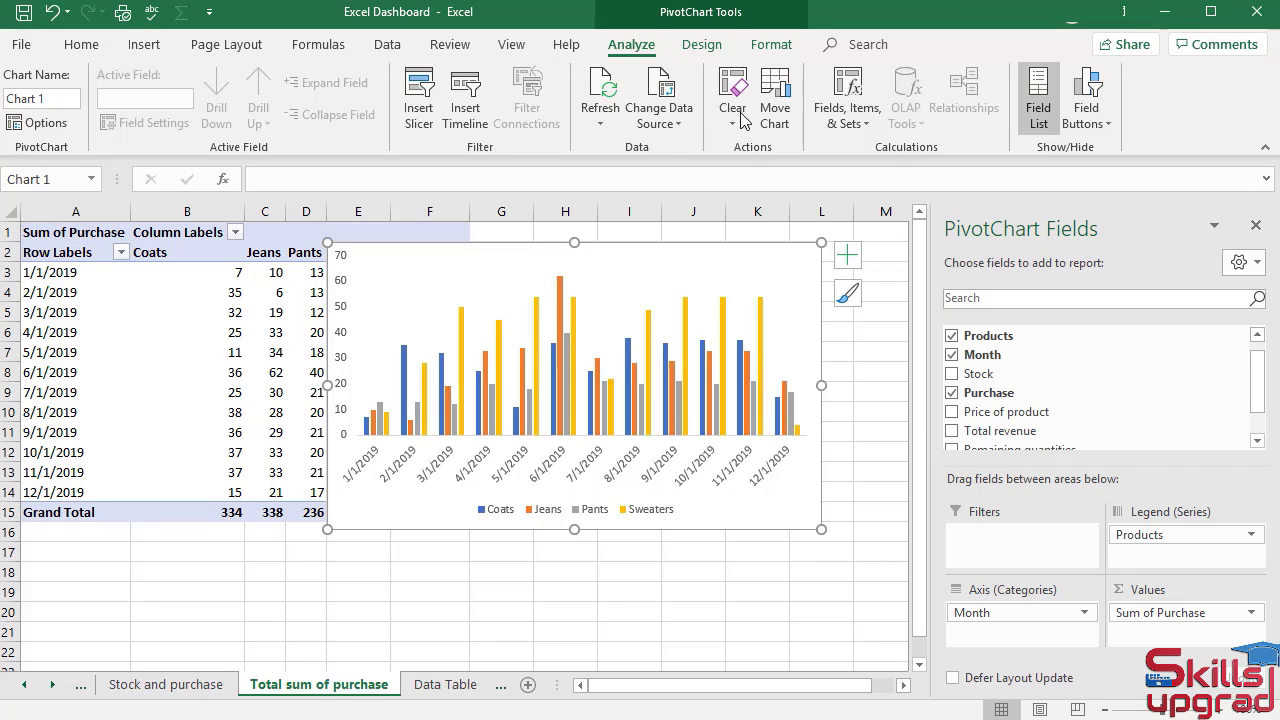
Step: Change the PivotChart's type to Stacked Line with Markers
left_click(701, 44)
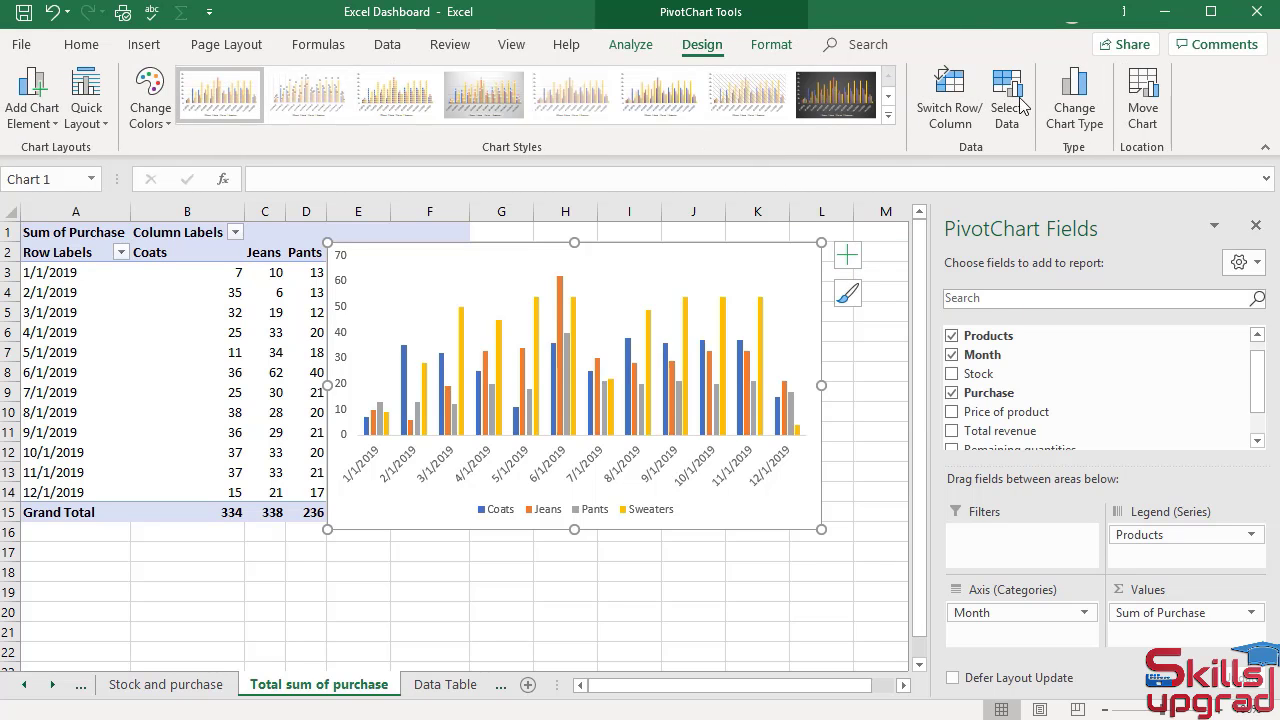
left_click(1070, 104)
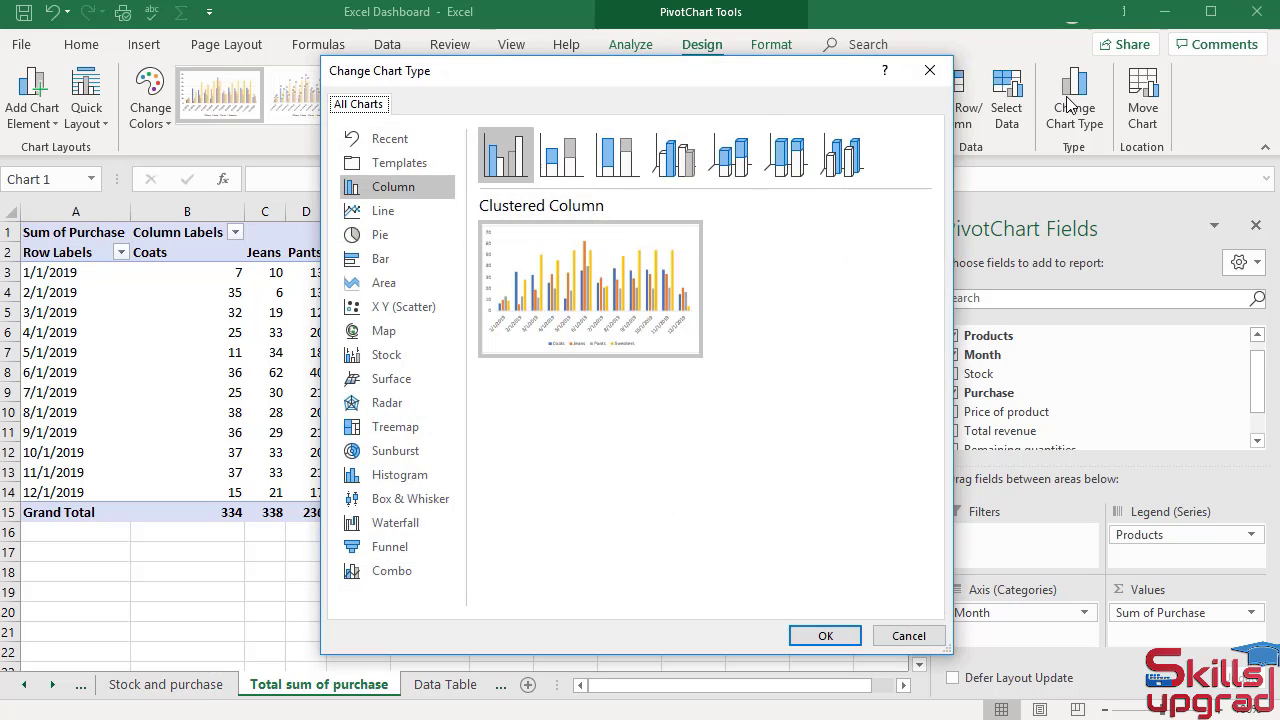
left_click(368, 212)
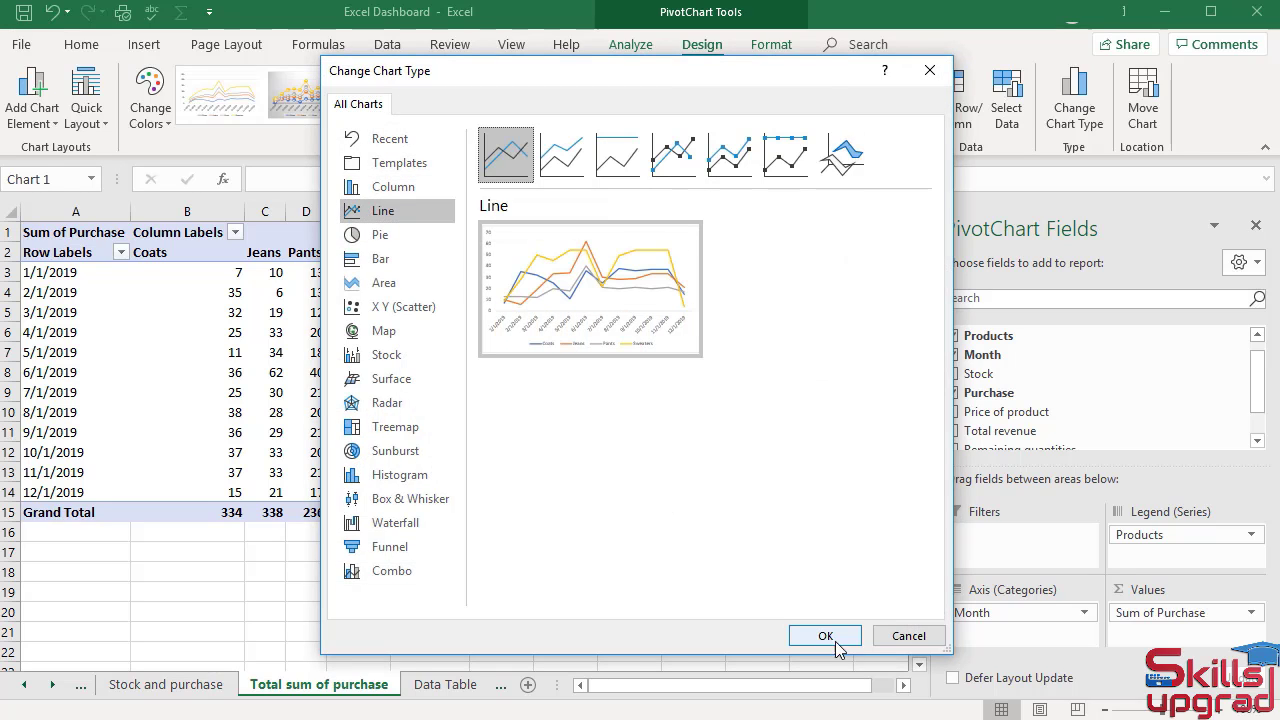
left_click(727, 160)
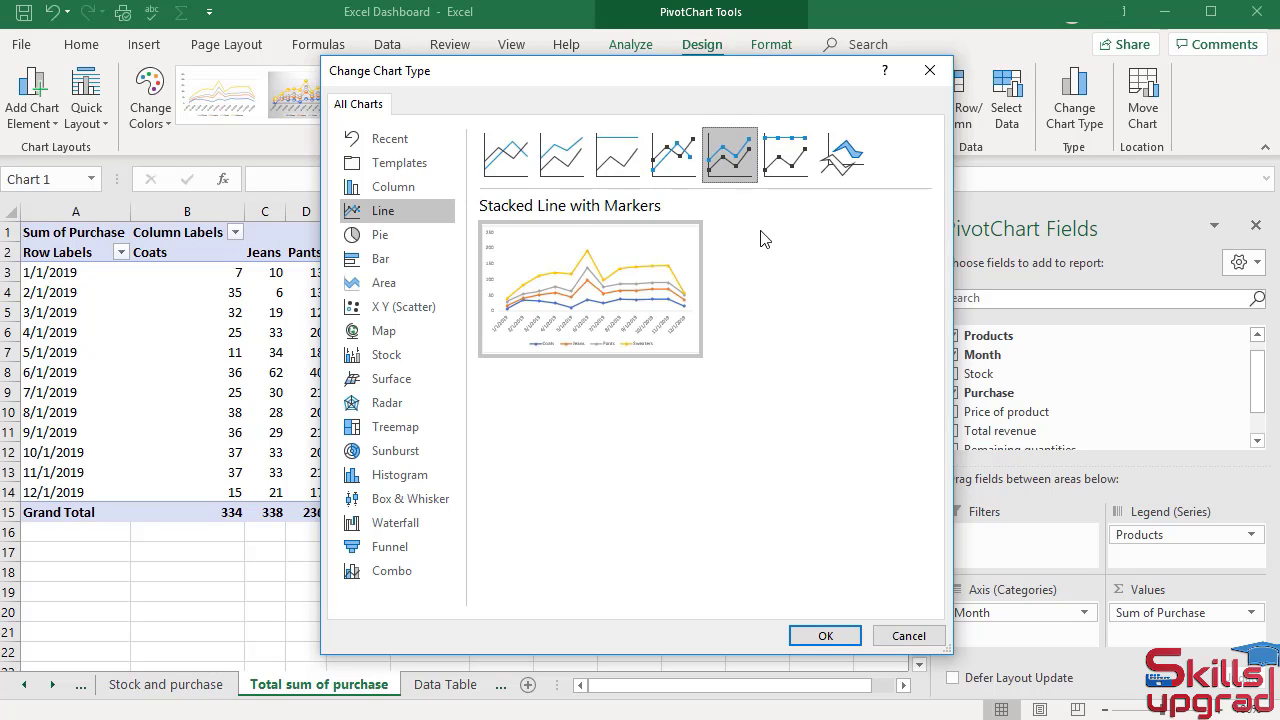
left_click(818, 636)
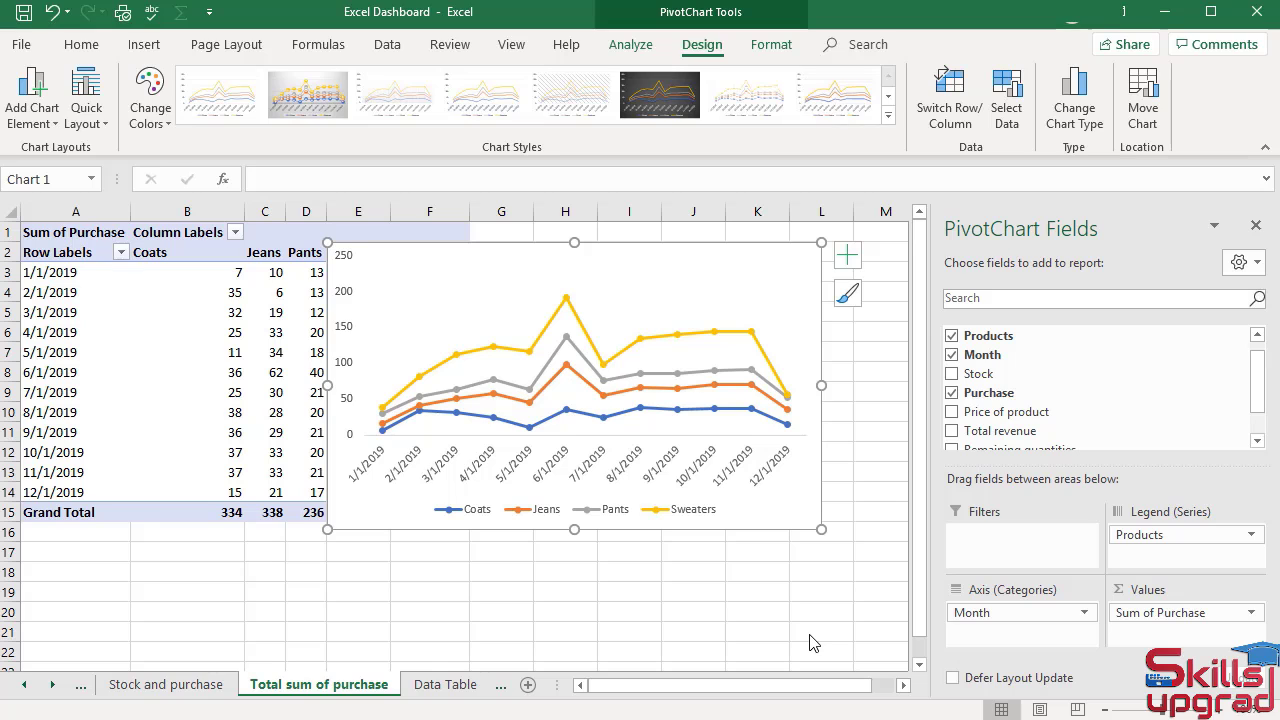
Step: Bring up the chart's formatting options and increase the line width of the Sweaters series
double_click(770, 297)
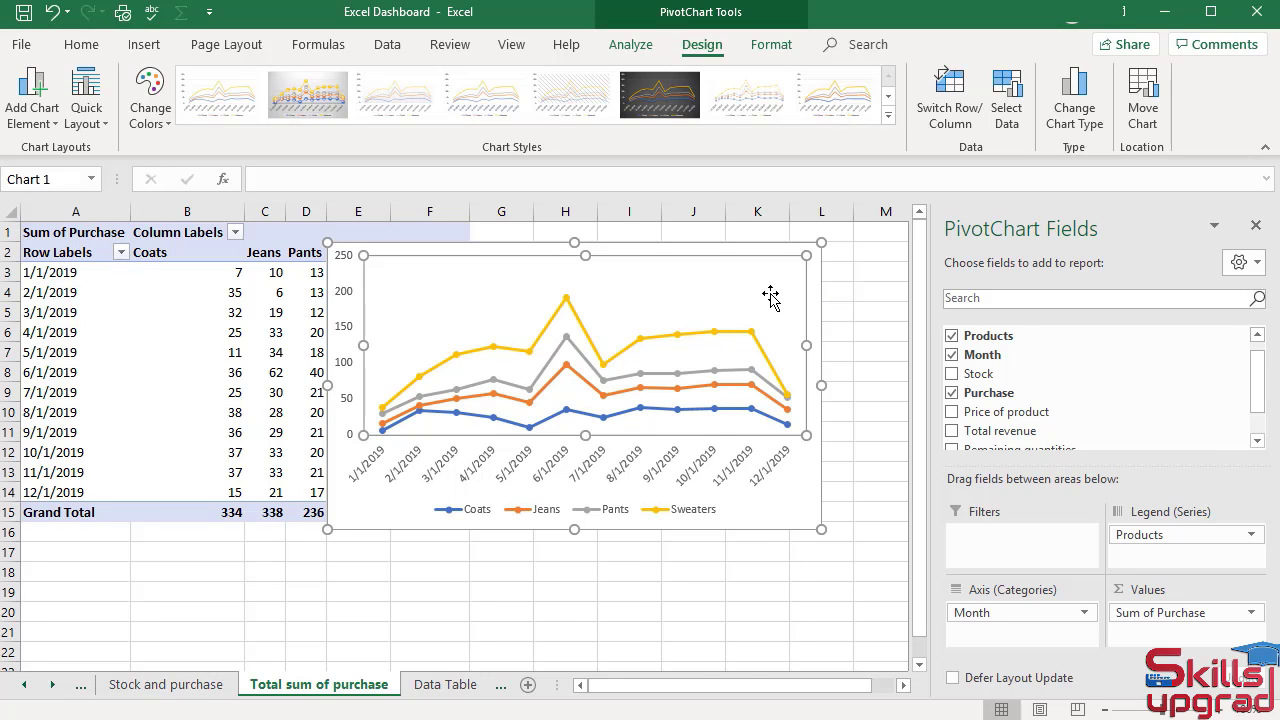
left_click(970, 228)
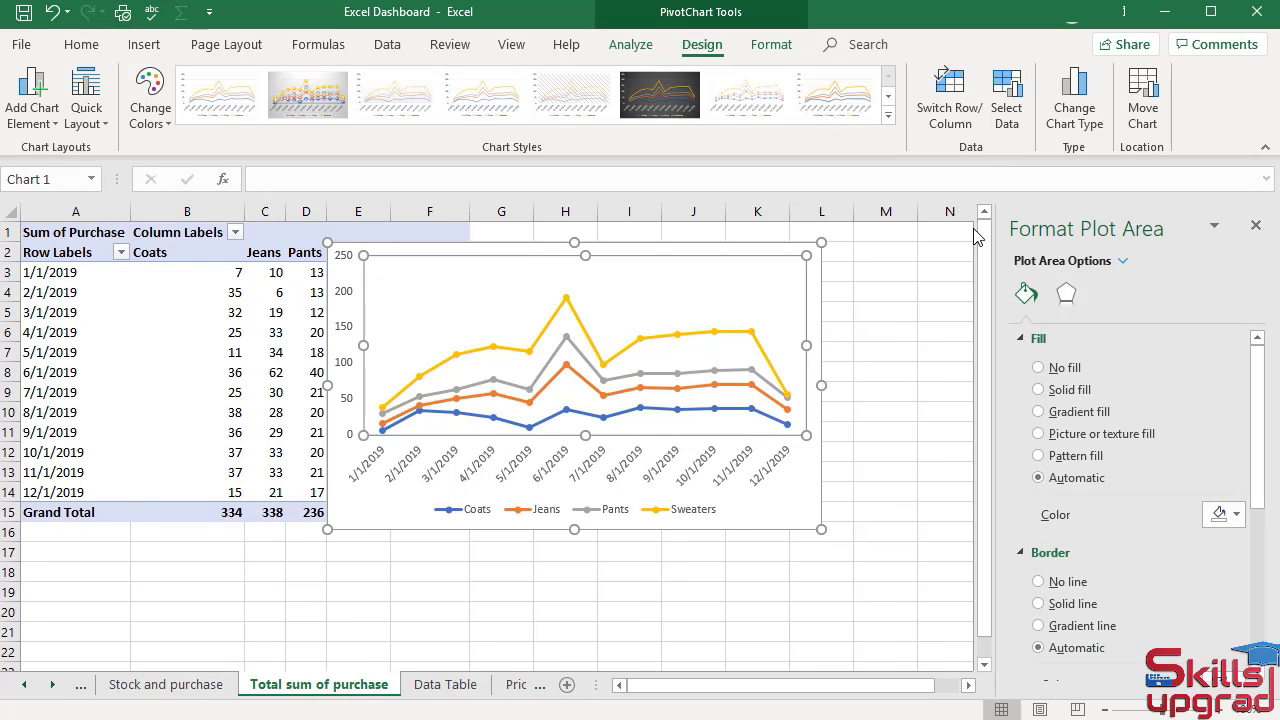
left_click(762, 352)
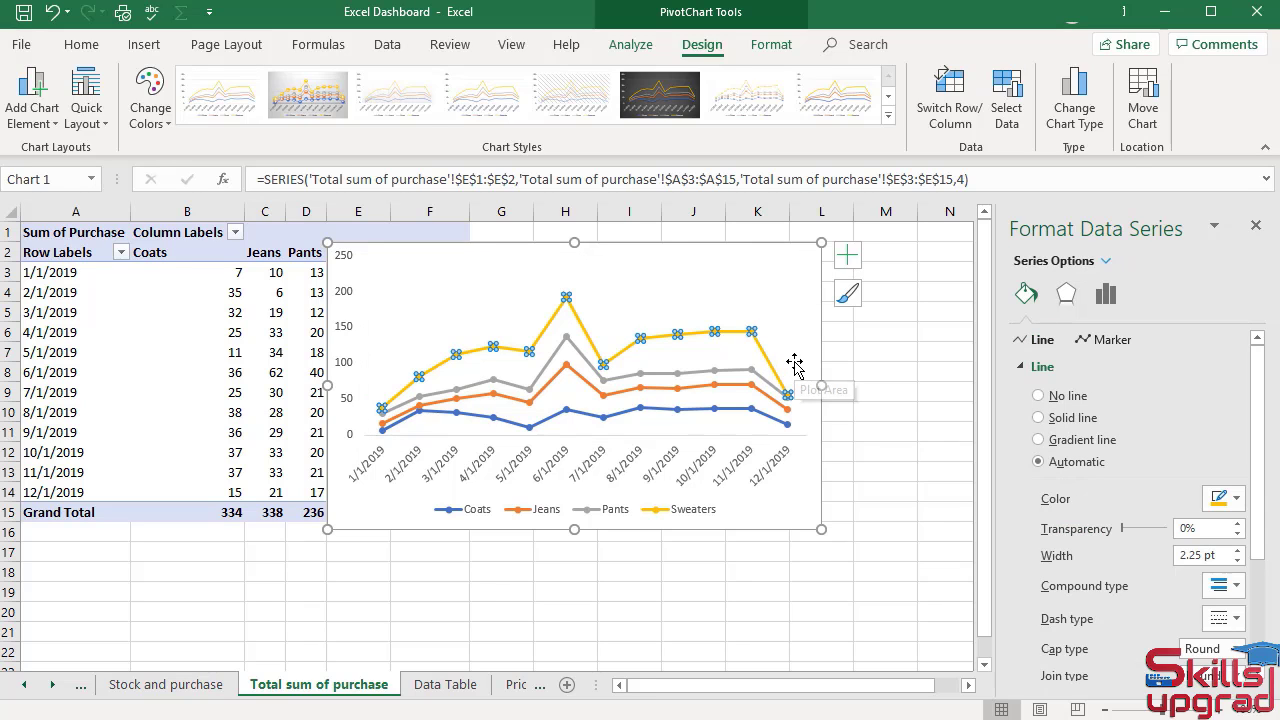
left_click(1237, 553)
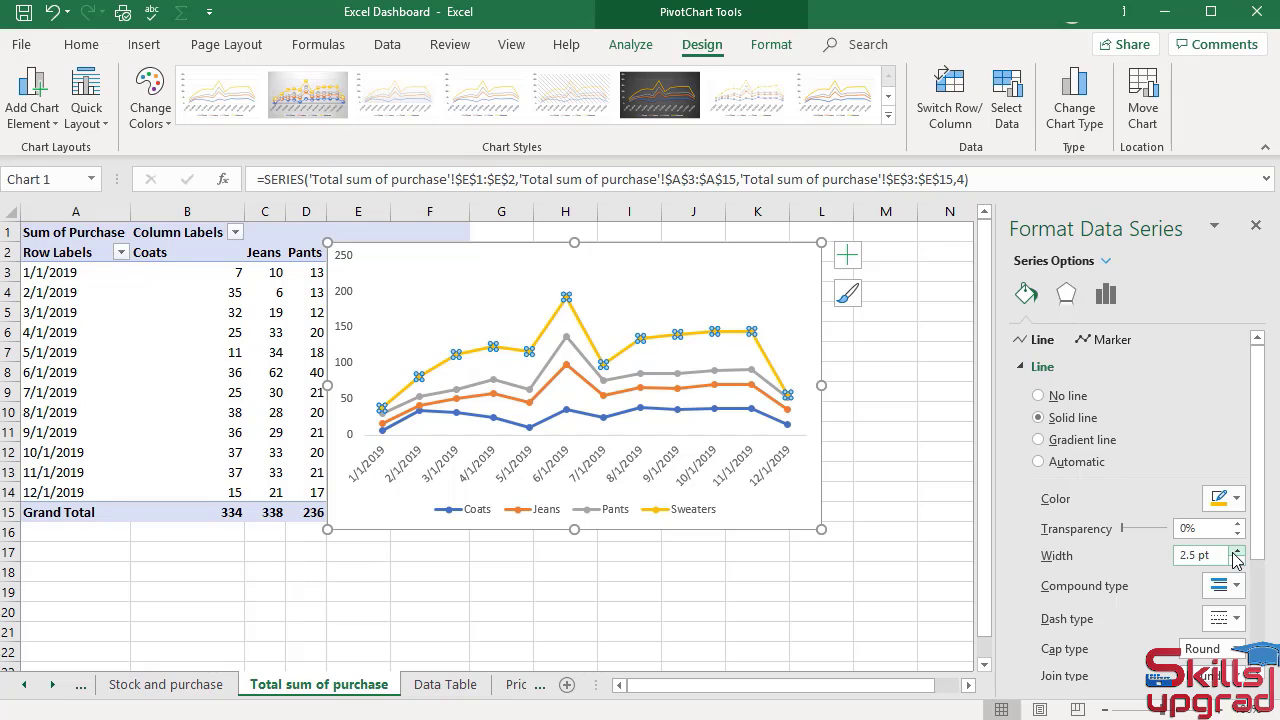
left_click(1237, 553)
Step: Set the line width of the Pants and Jeans series to 3 pt each
left_click(764, 382)
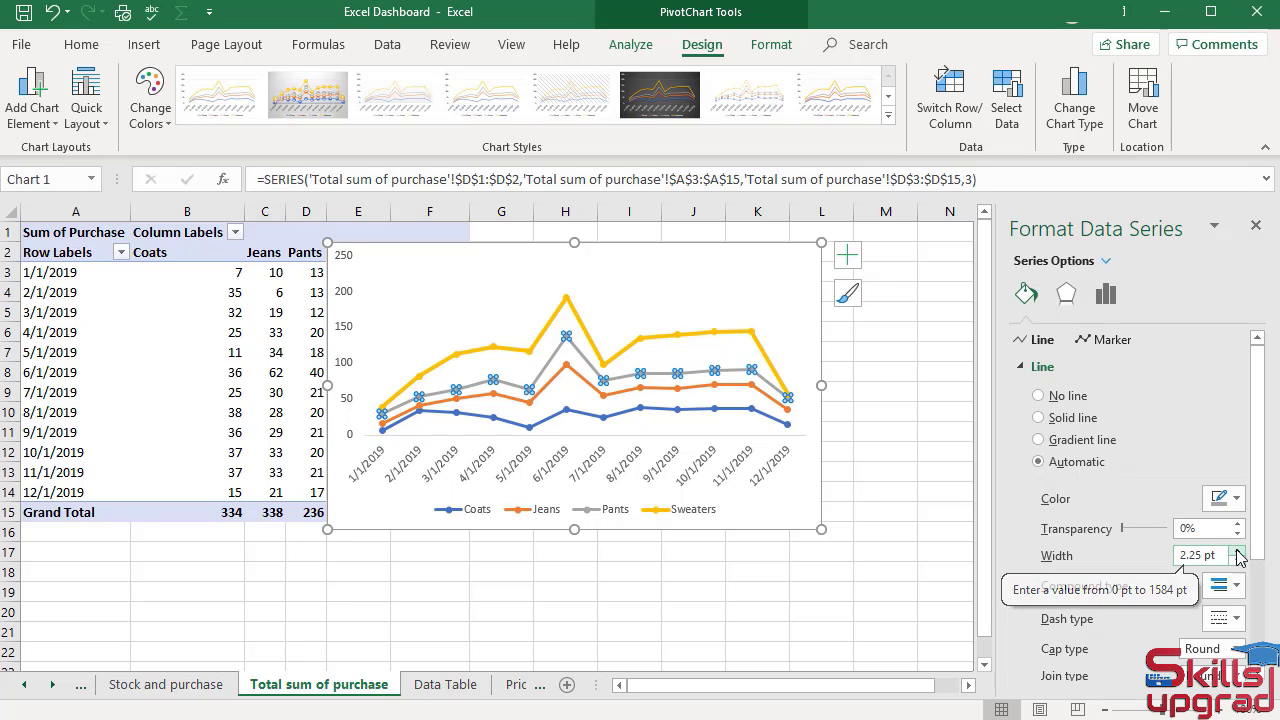
left_click(1238, 550)
left_click(1238, 550)
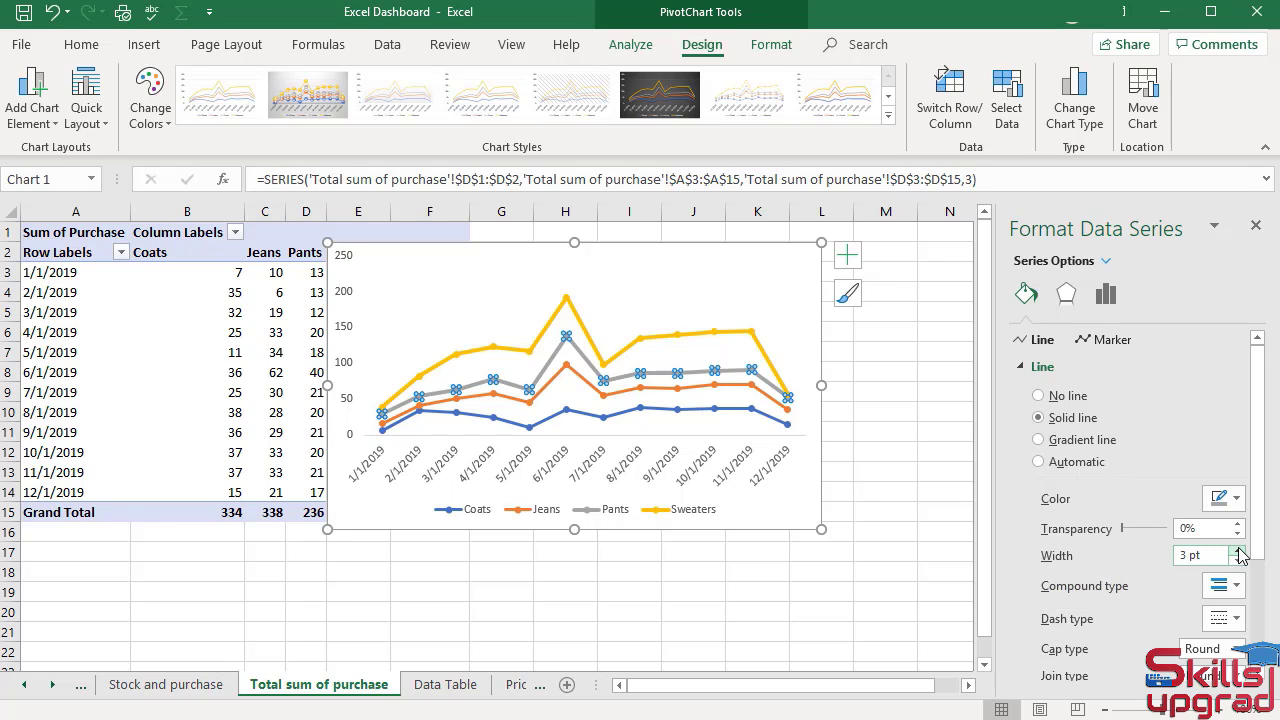
left_click(764, 398)
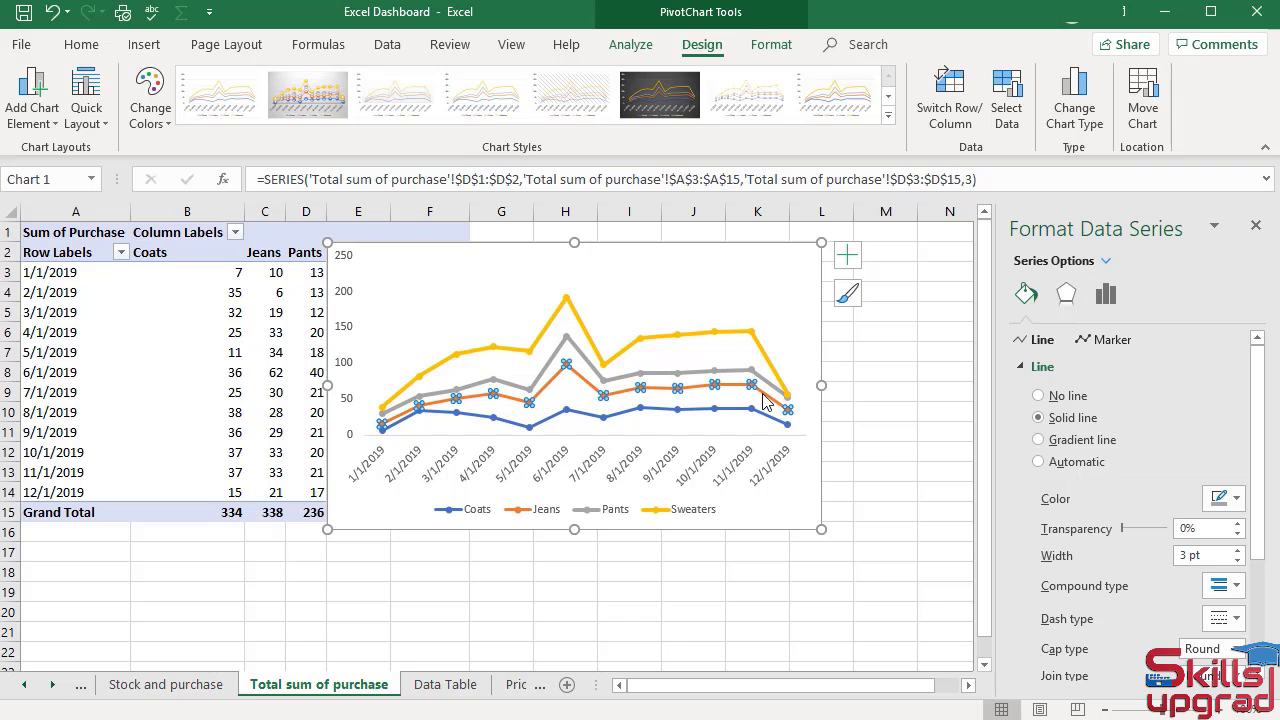
left_click(1238, 550)
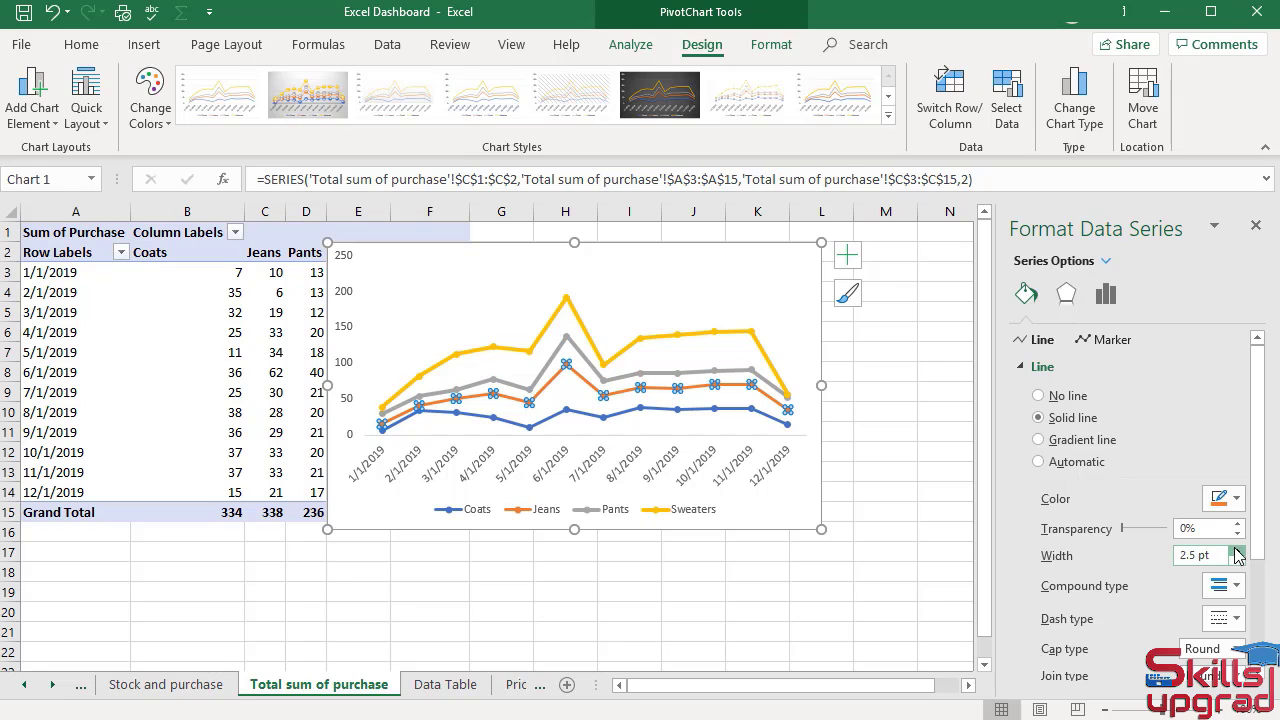
left_click(1238, 550)
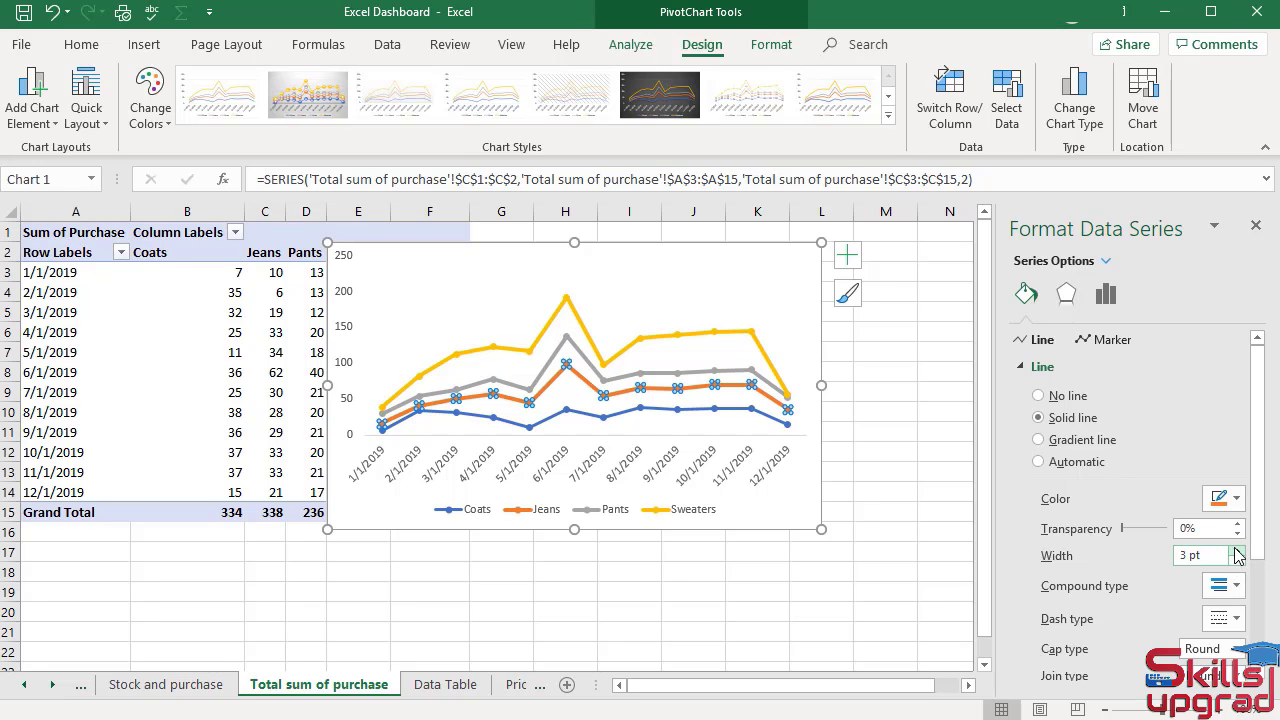
Step: Set the line width of the Coats series to 3 pt
left_click(788, 423)
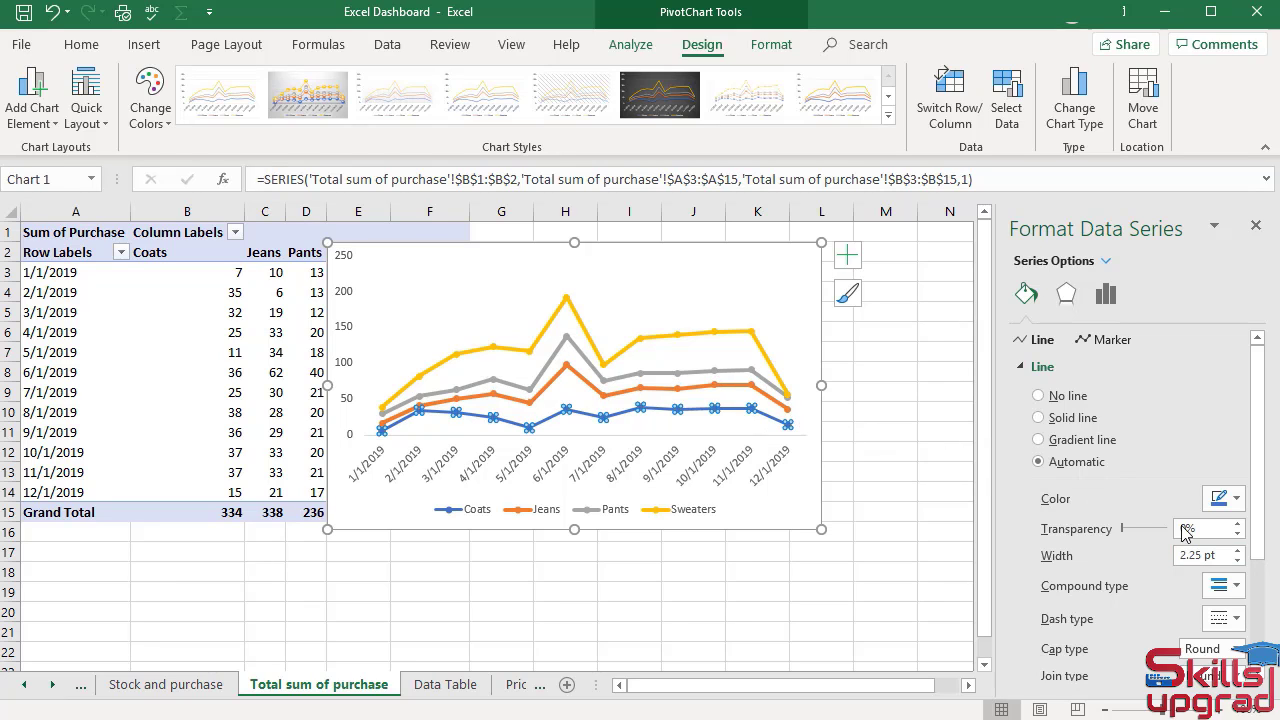
left_click(1239, 551)
left_click(1239, 551)
left_click(1239, 551)
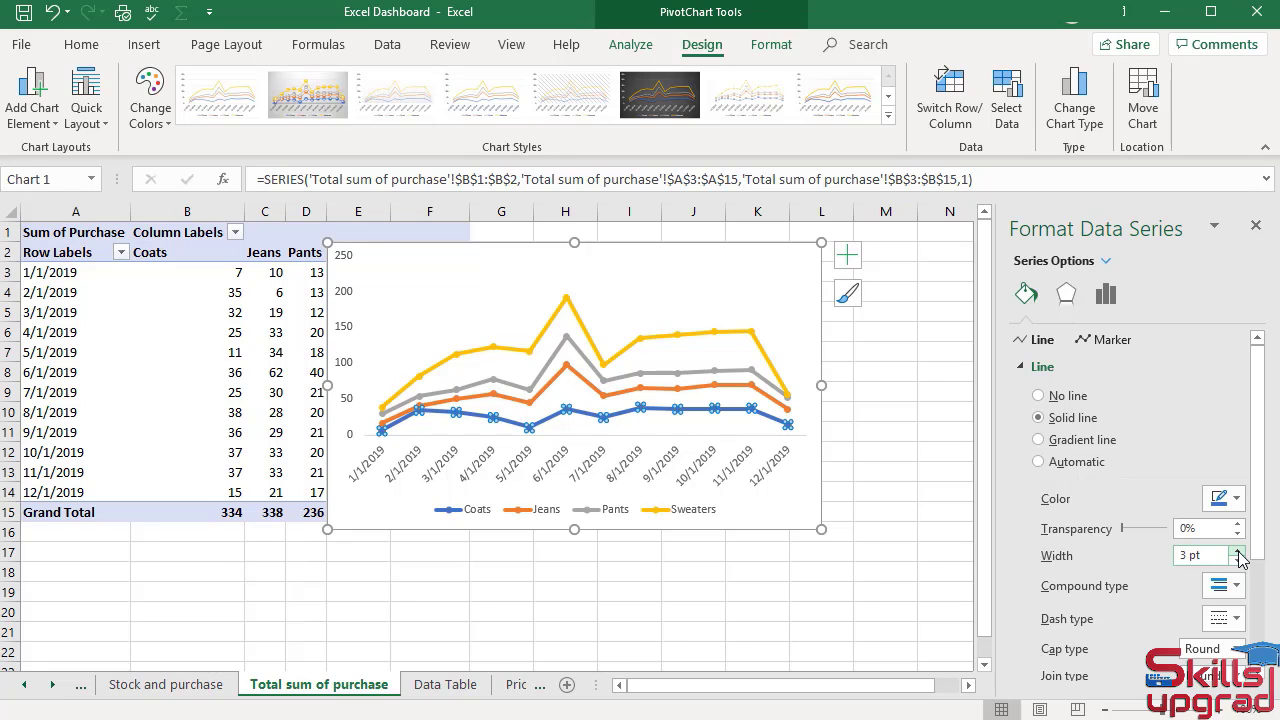
Step: Give the Coats series built-in diamond markers with a size of 10
left_click(1108, 340)
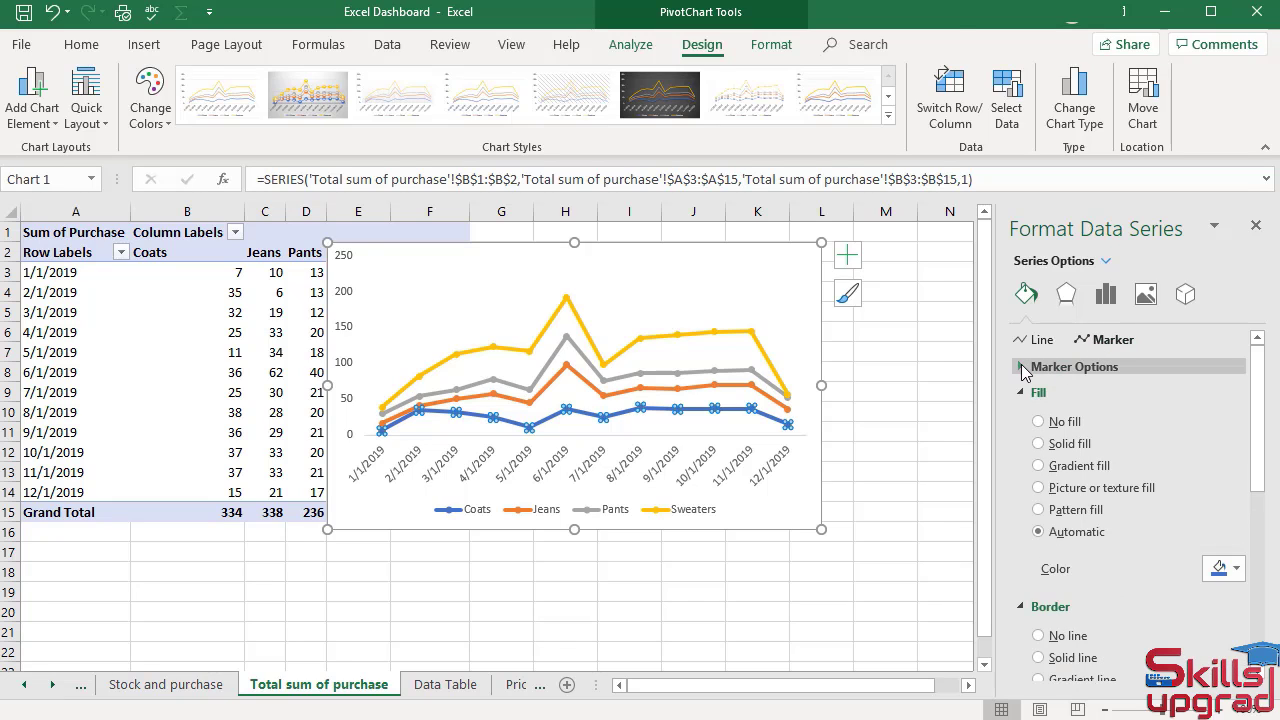
left_click(1023, 369)
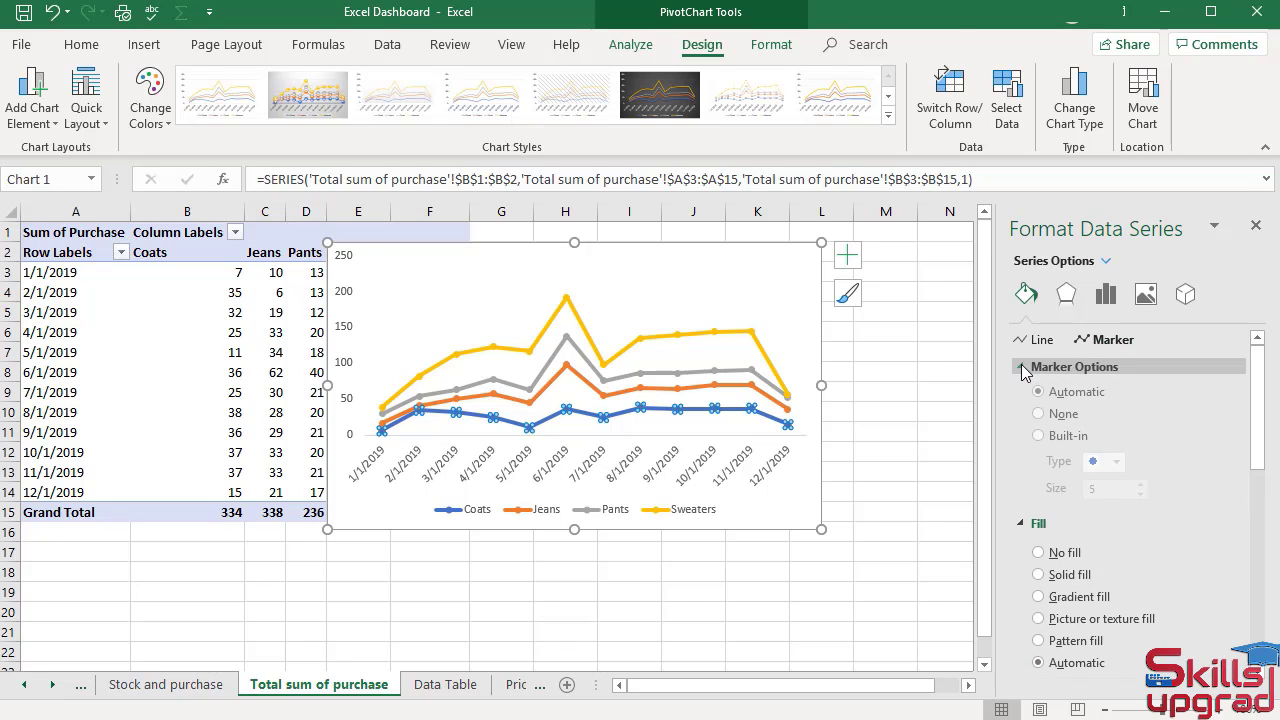
left_click(1039, 439)
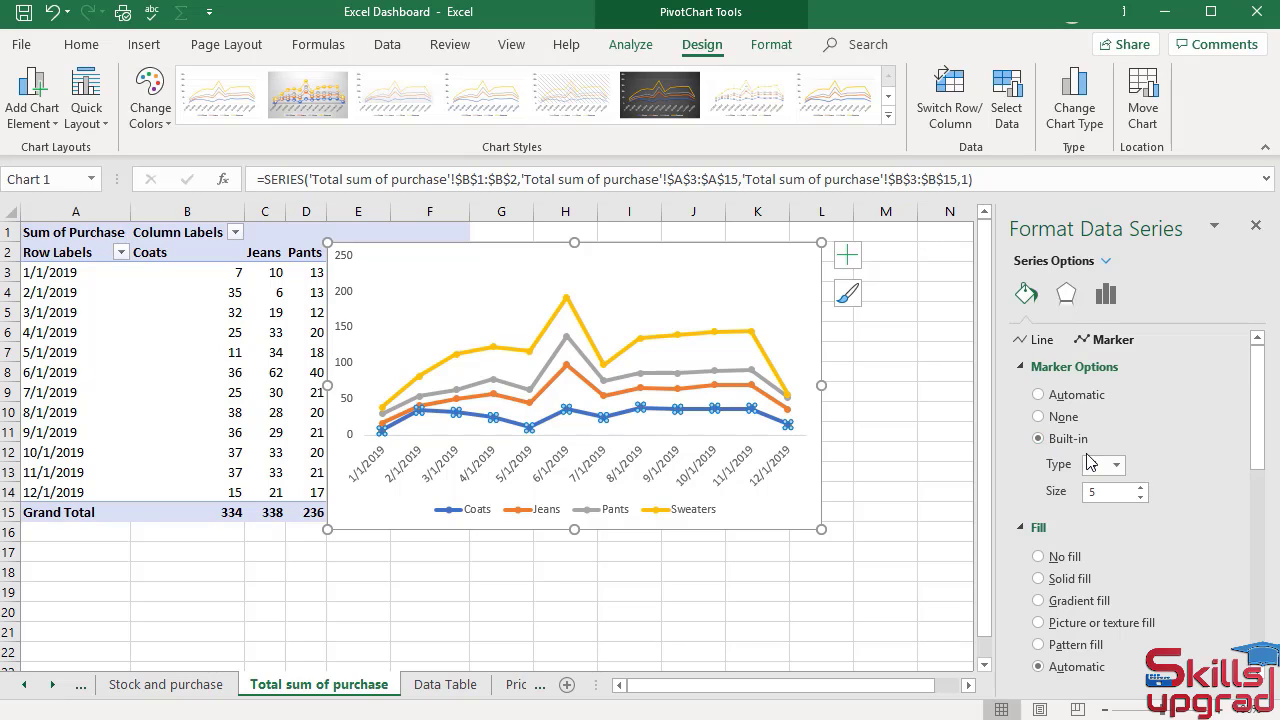
left_click(1116, 464)
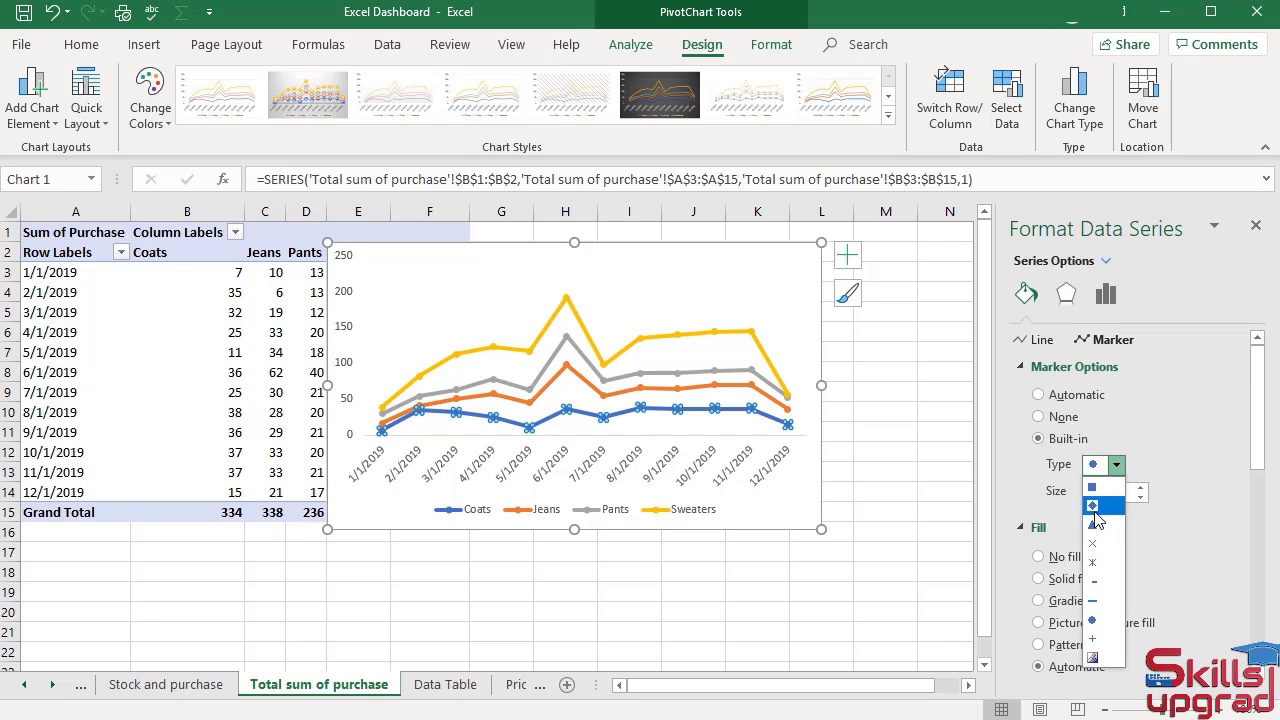
left_click(1095, 508)
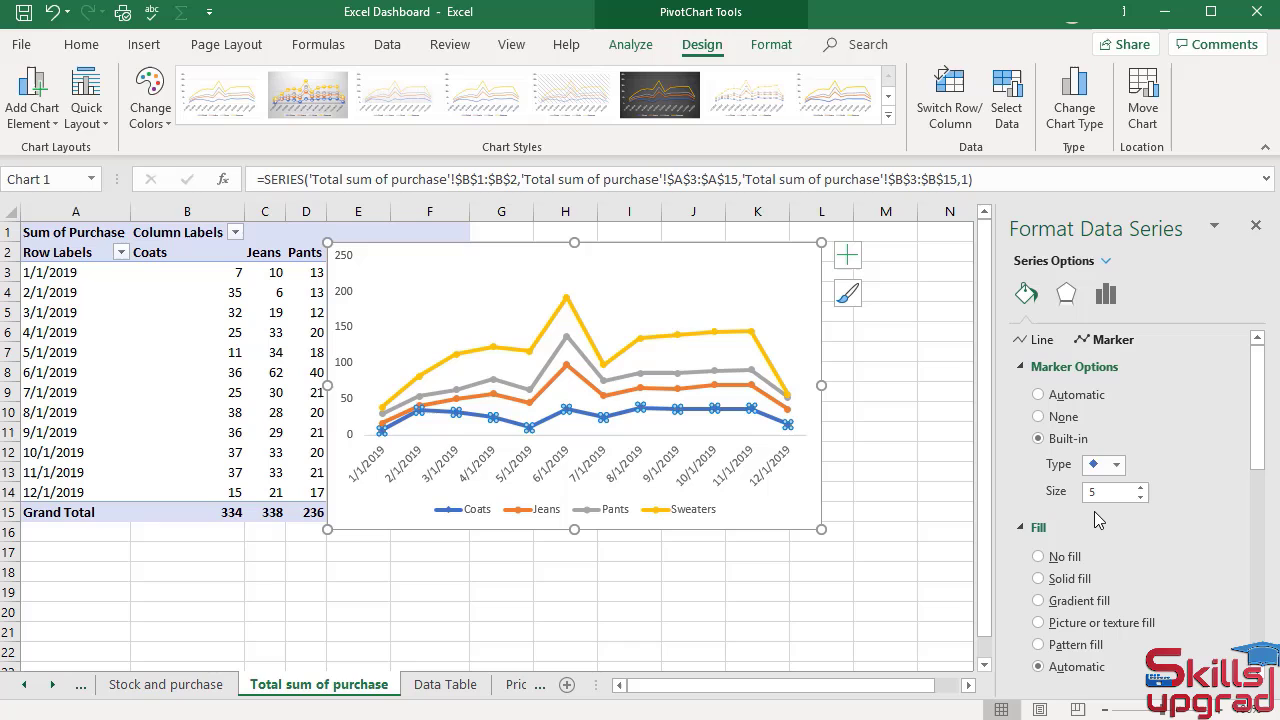
left_click(1142, 487)
left_click(1142, 487)
left_click(1142, 487)
left_click(1142, 487)
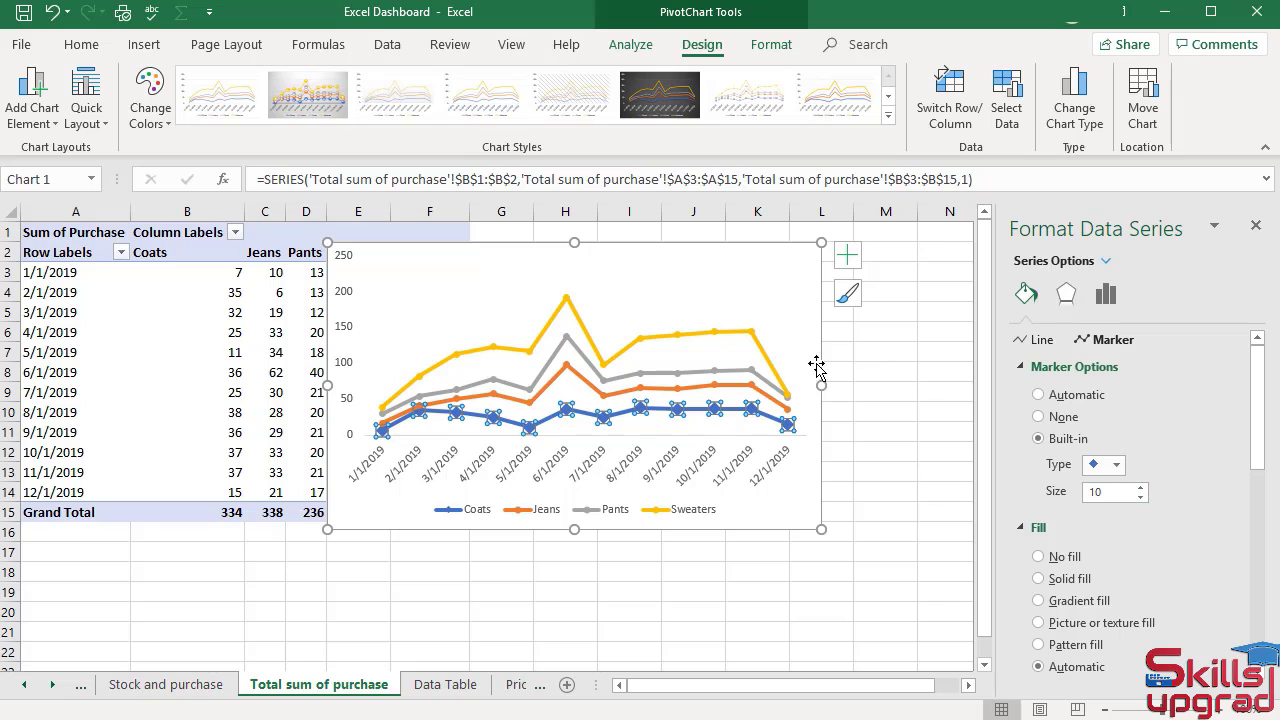
Step: Give the Jeans series built-in diamond markers with a size of 10
left_click(752, 390)
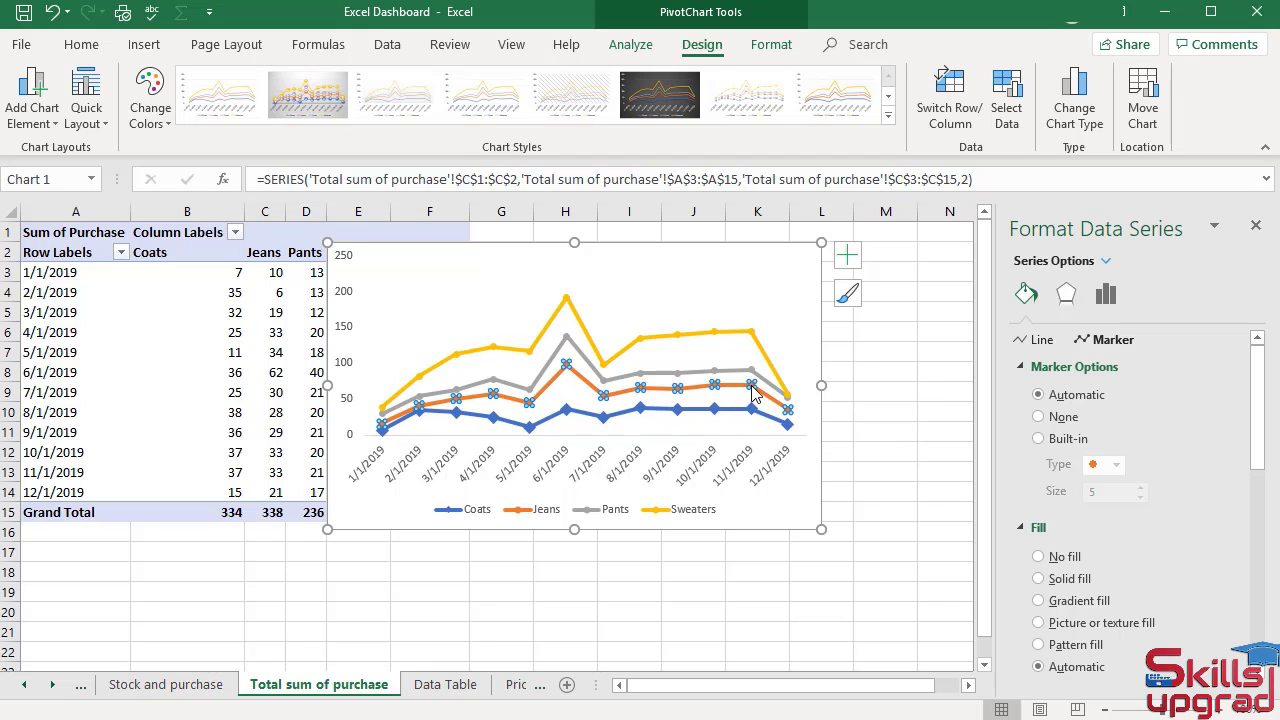
left_click(1040, 440)
left_click(1116, 464)
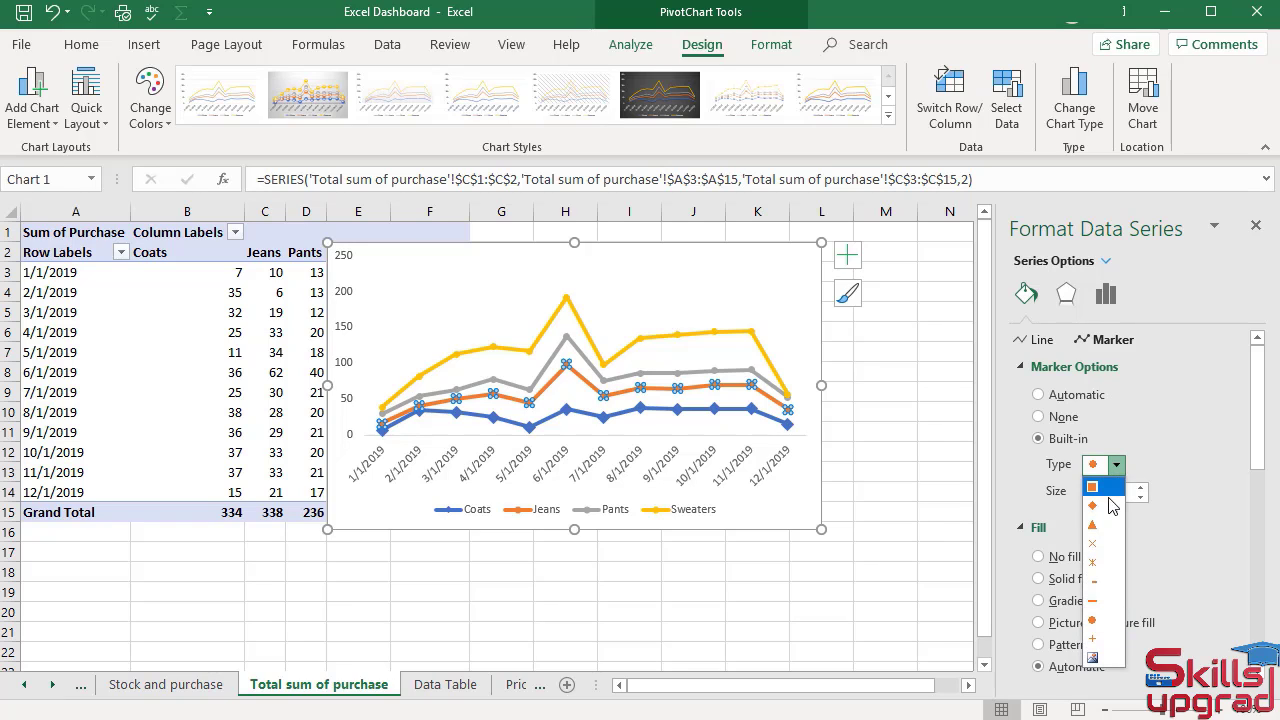
left_click(1110, 506)
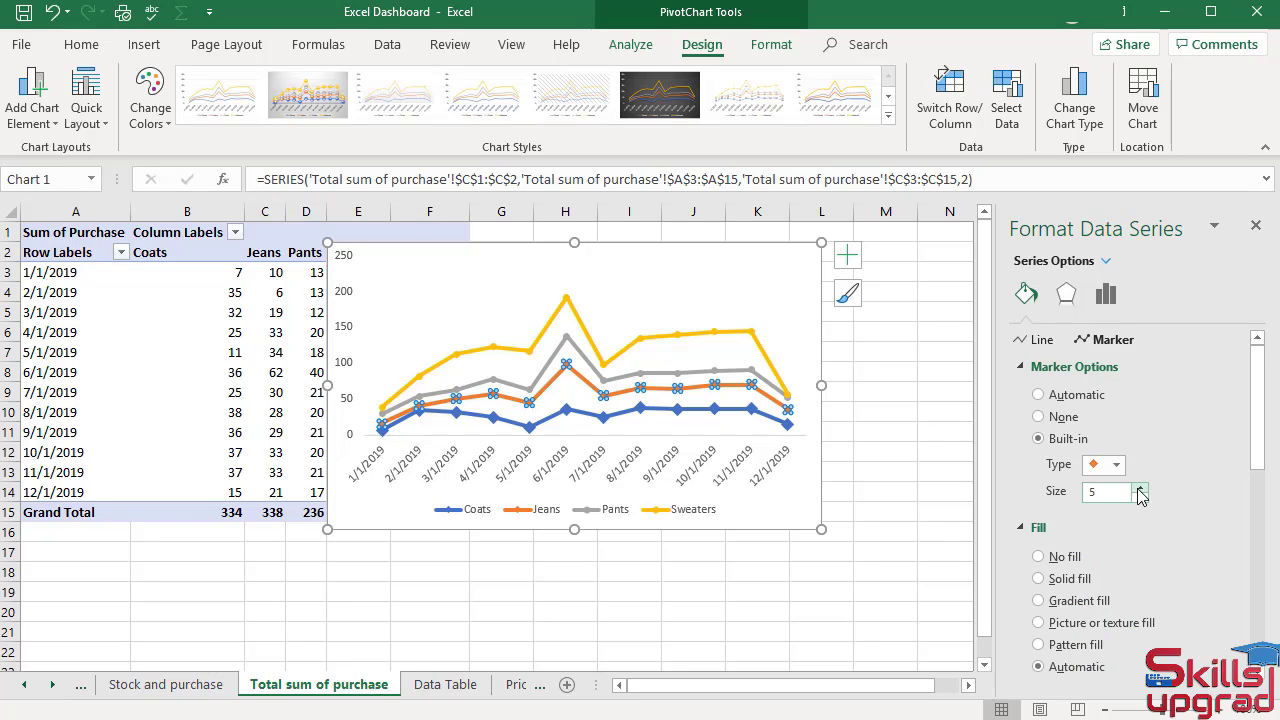
left_click(1140, 488)
left_click(1140, 488)
left_click(1140, 488)
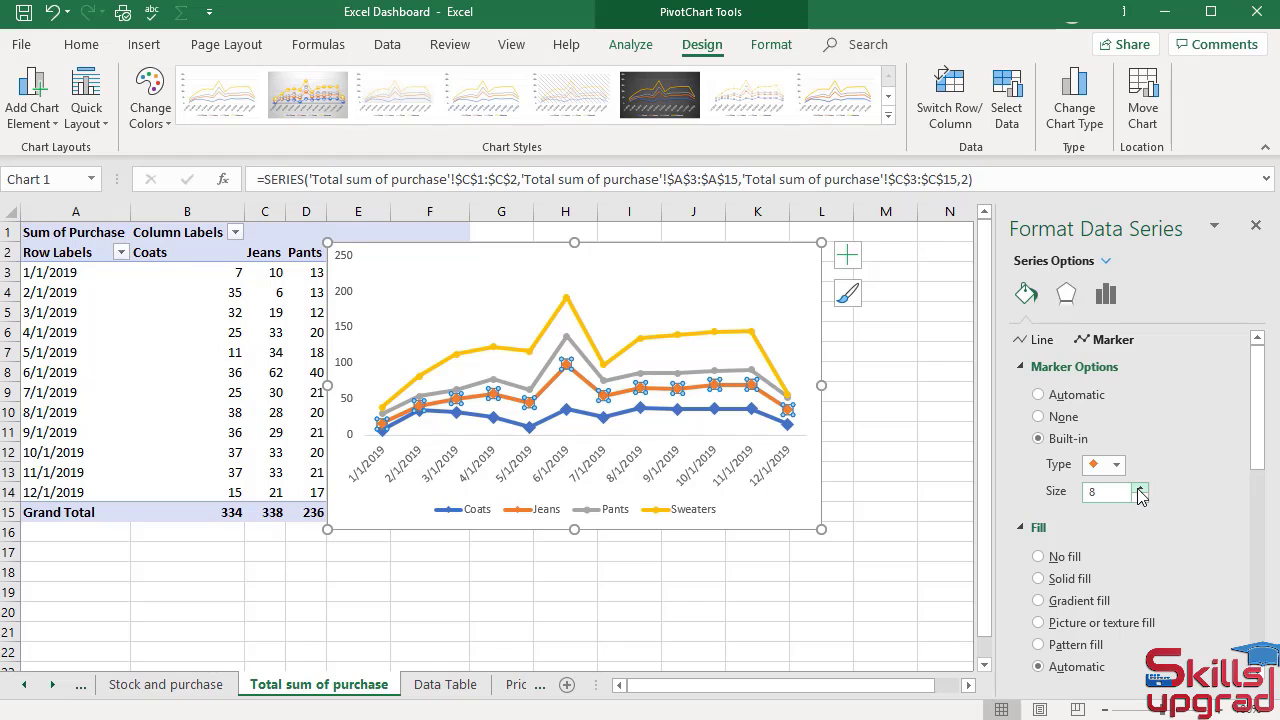
left_click(1140, 488)
left_click(1140, 488)
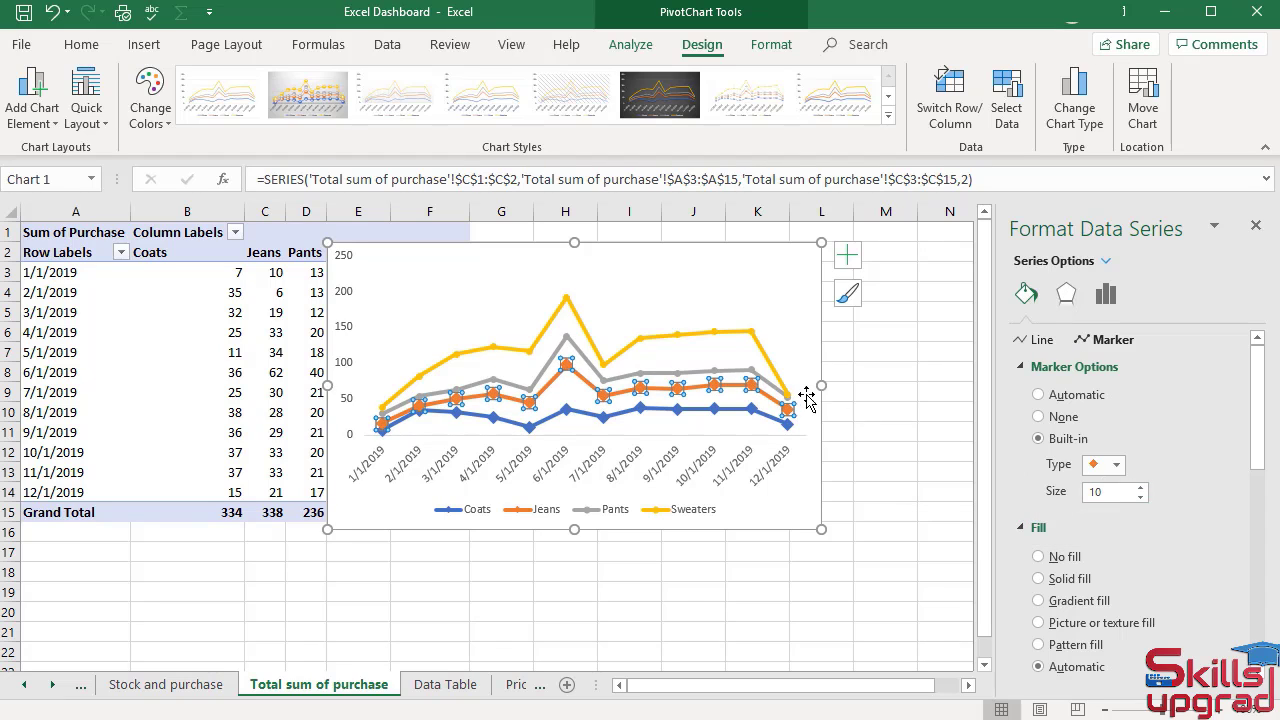
Step: Give the Pants series built-in diamond markers with a size of 10
left_click(752, 369)
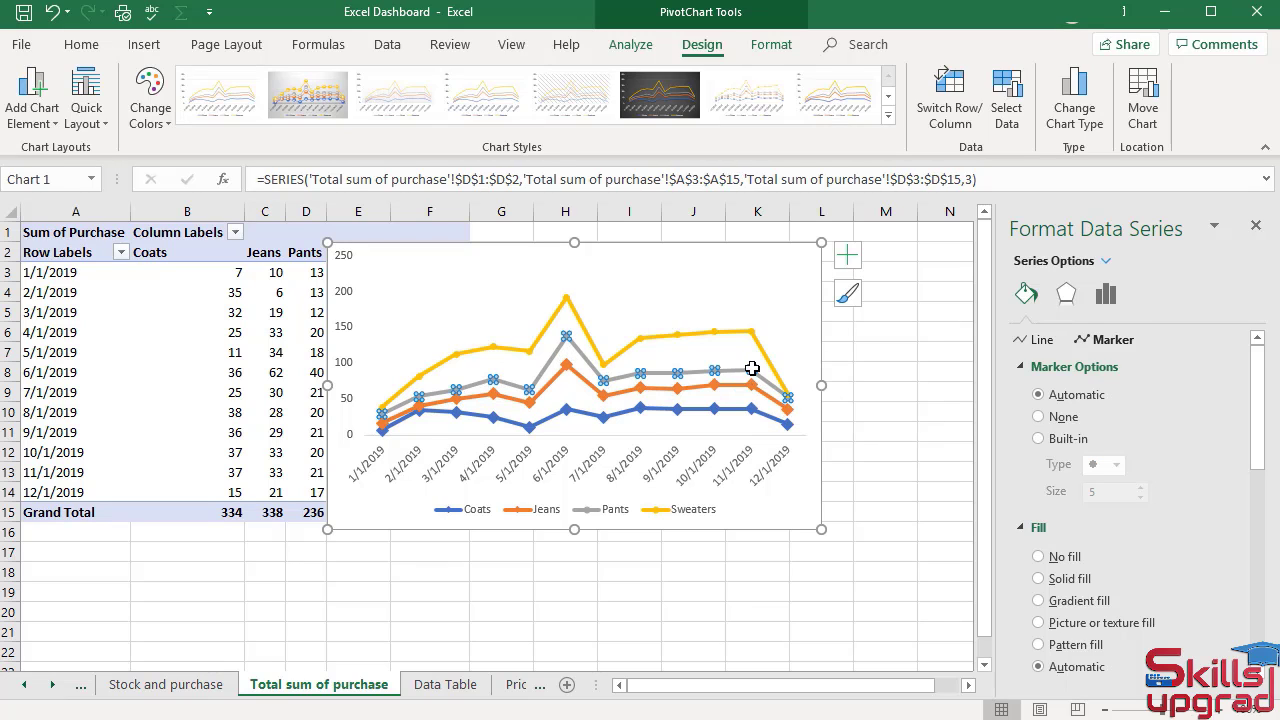
left_click(1039, 439)
left_click(1116, 464)
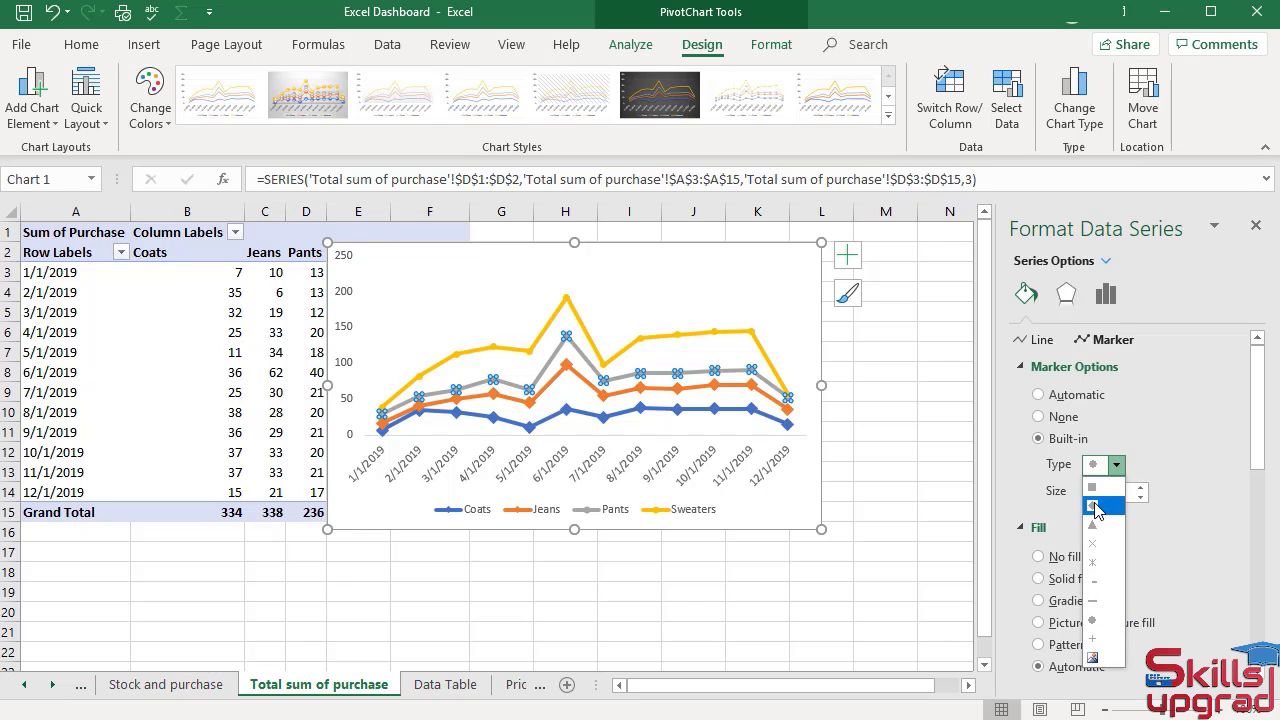
left_click(1094, 507)
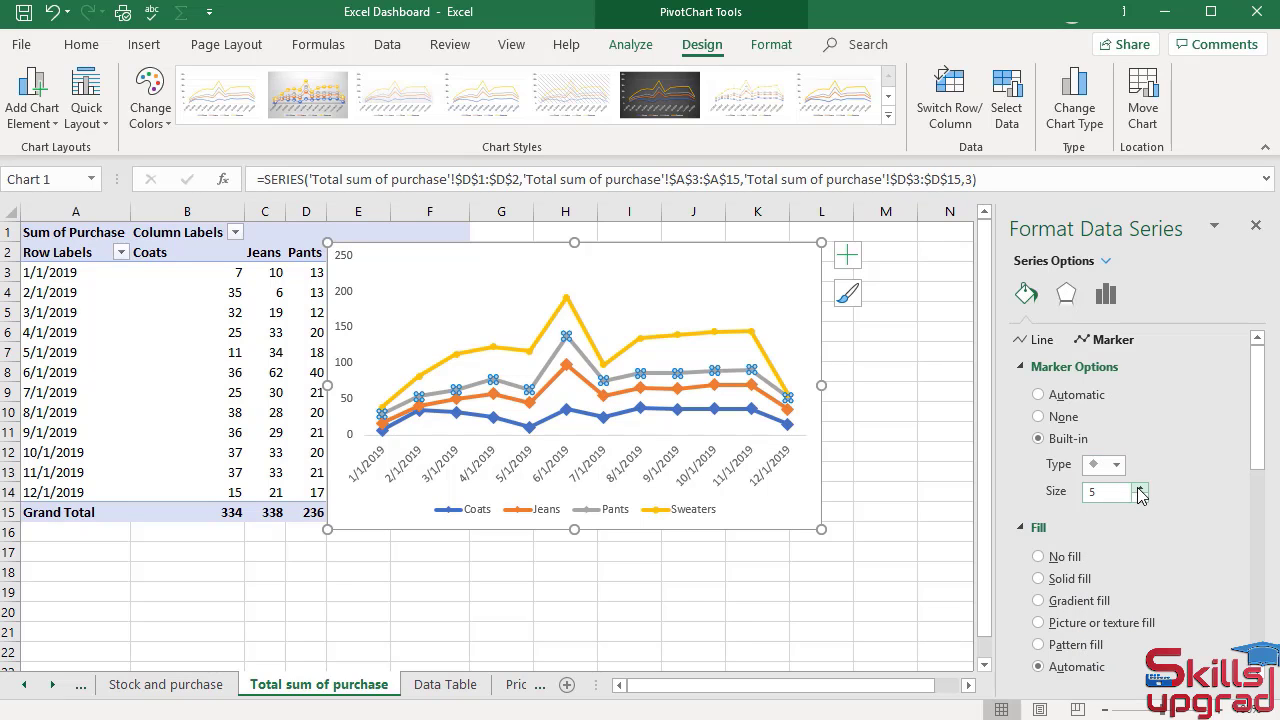
left_click(1140, 487)
left_click(1140, 487)
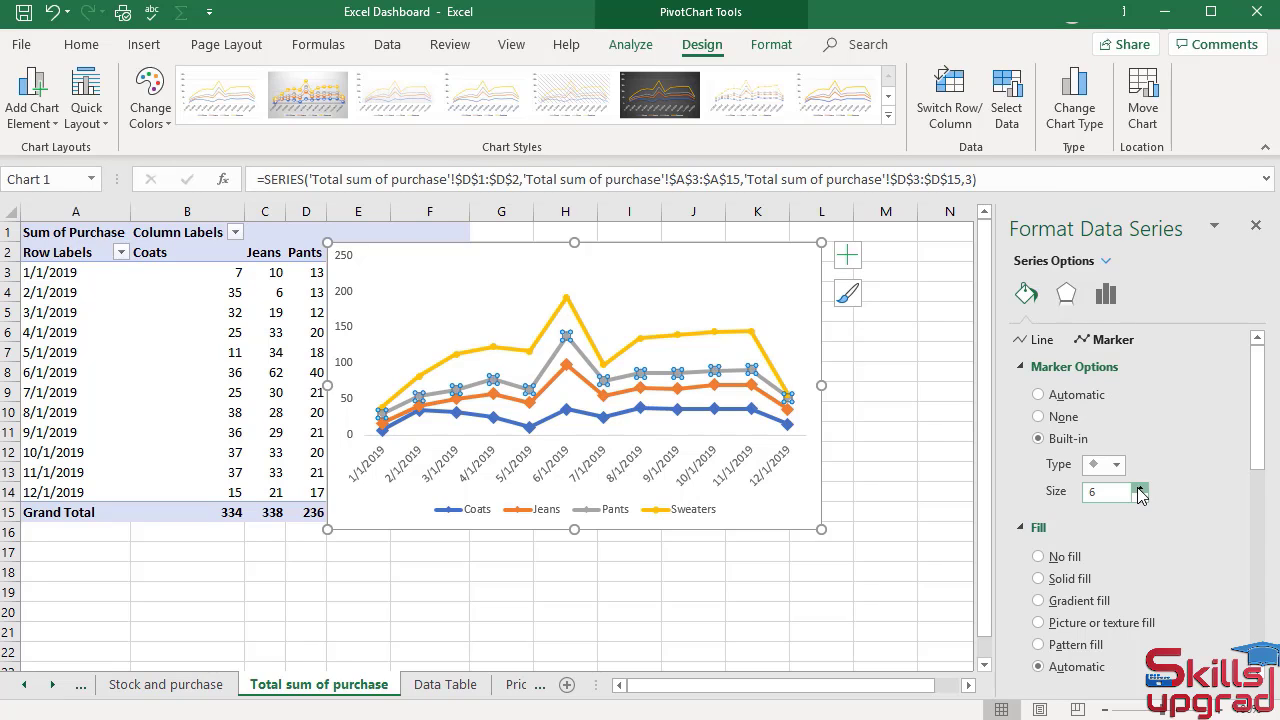
left_click(1140, 487)
left_click(1140, 487)
left_click(1140, 487)
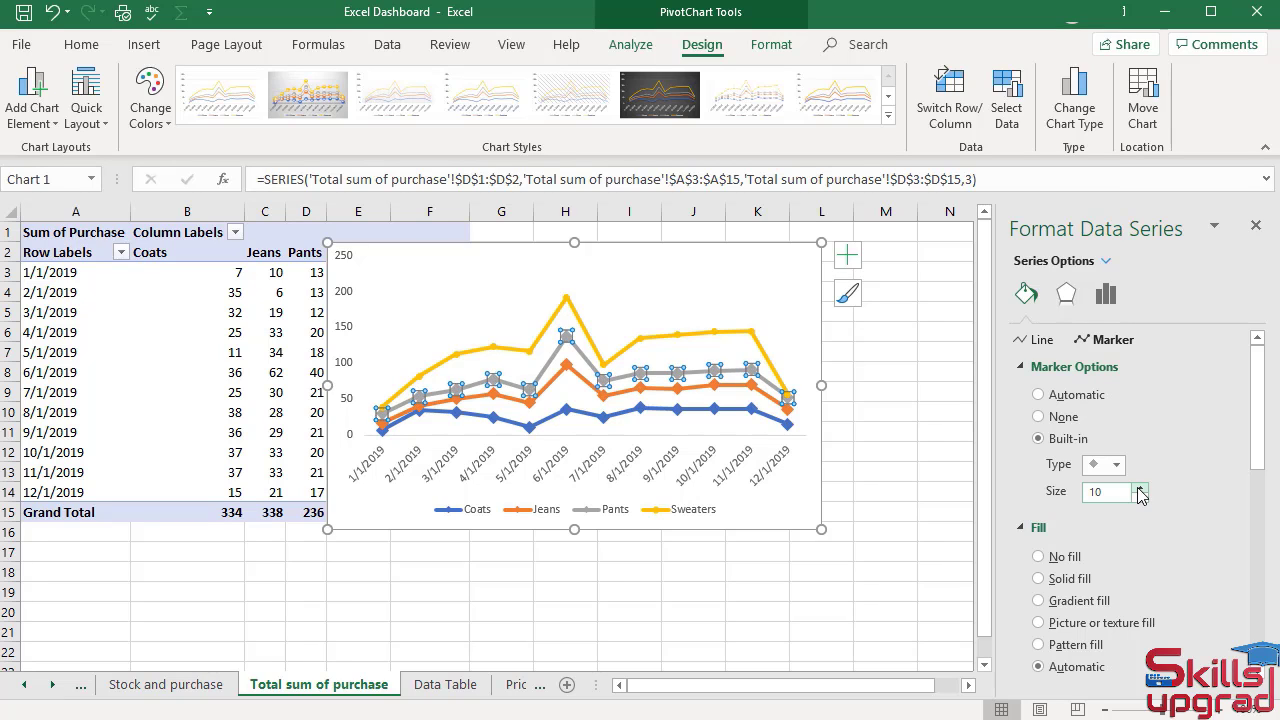
Step: Give the Sweaters series built-in diamond markers with a size of 10, and leave the series formatting options
left_click(753, 336)
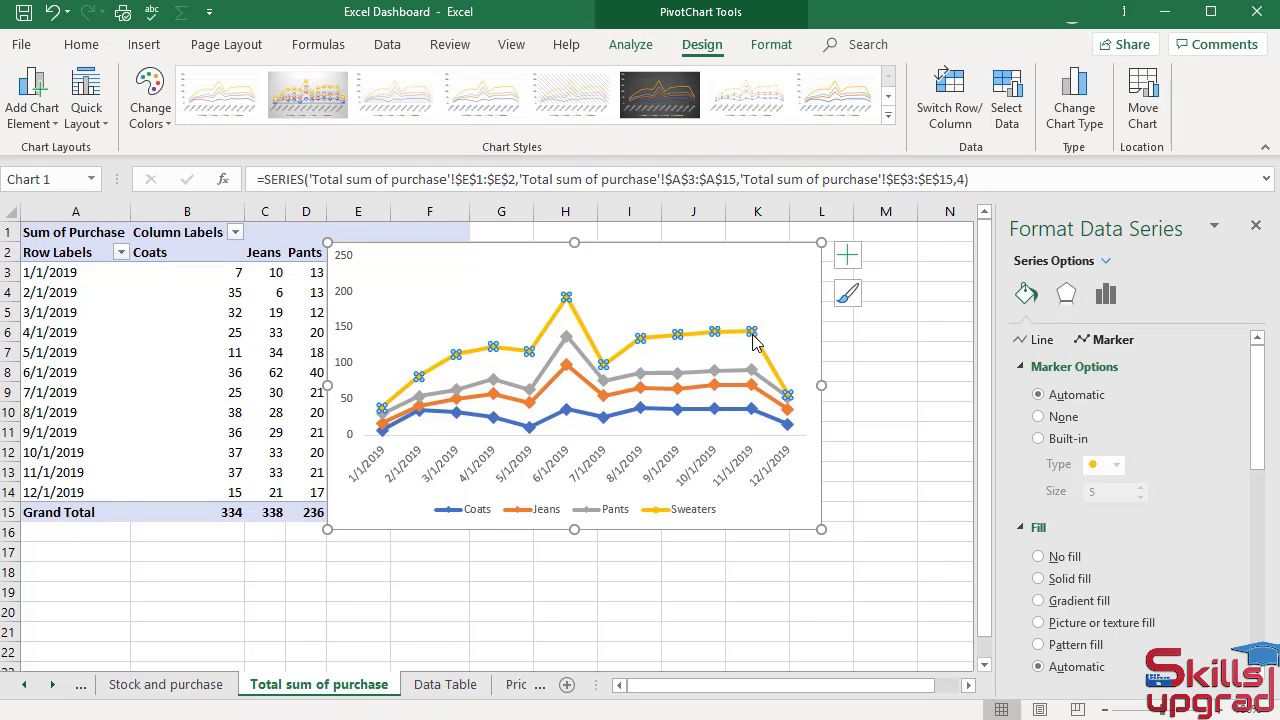
left_click(1038, 439)
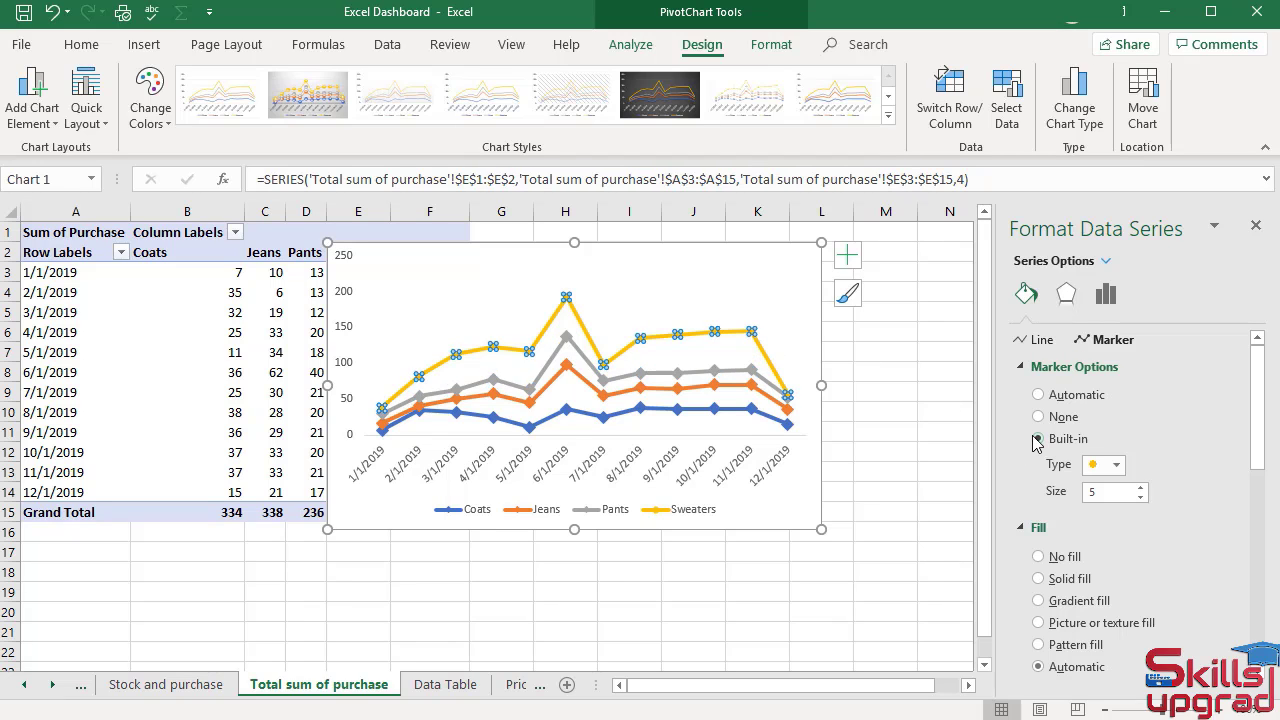
left_click(1112, 465)
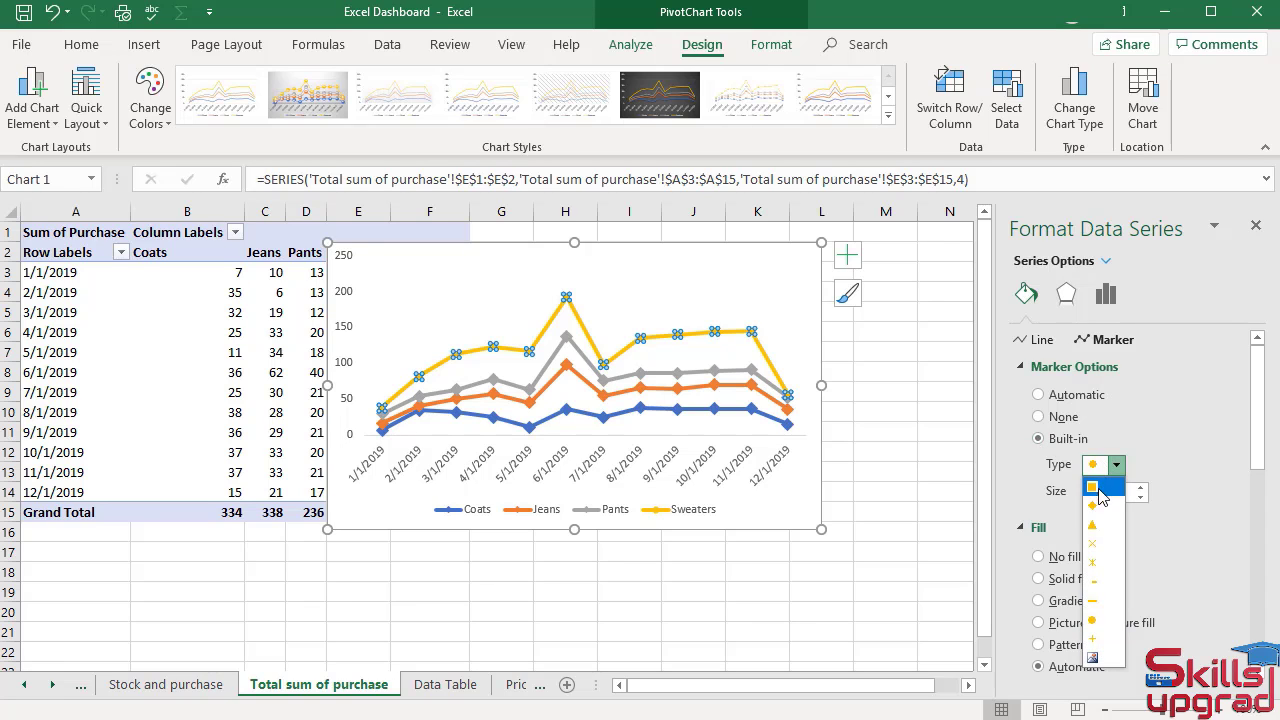
left_click(1094, 505)
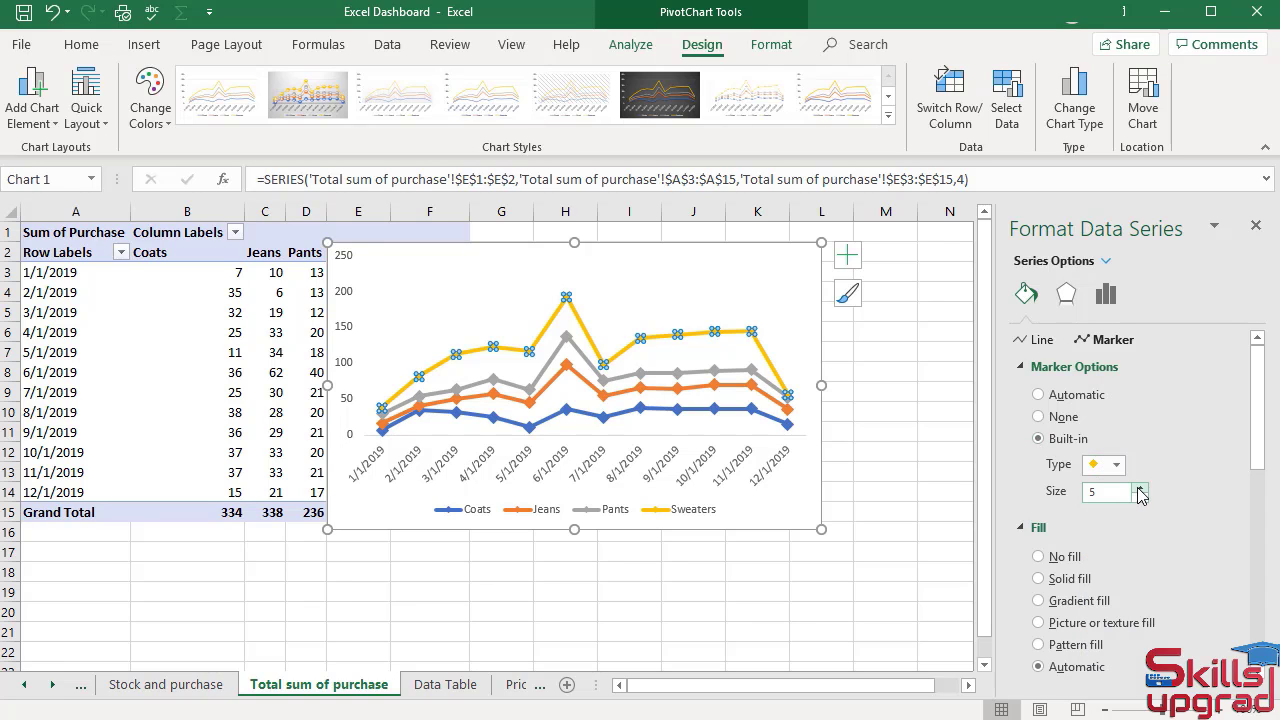
left_click(1139, 487)
left_click(1139, 488)
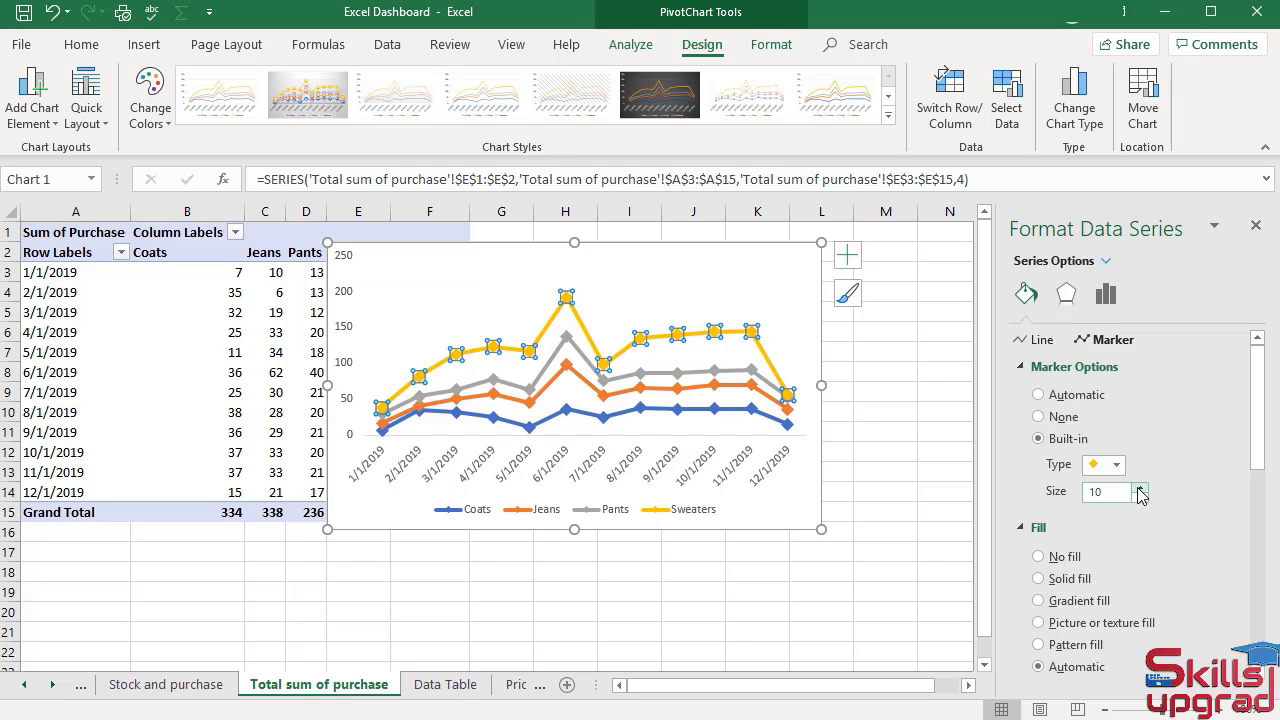
left_click(1256, 225)
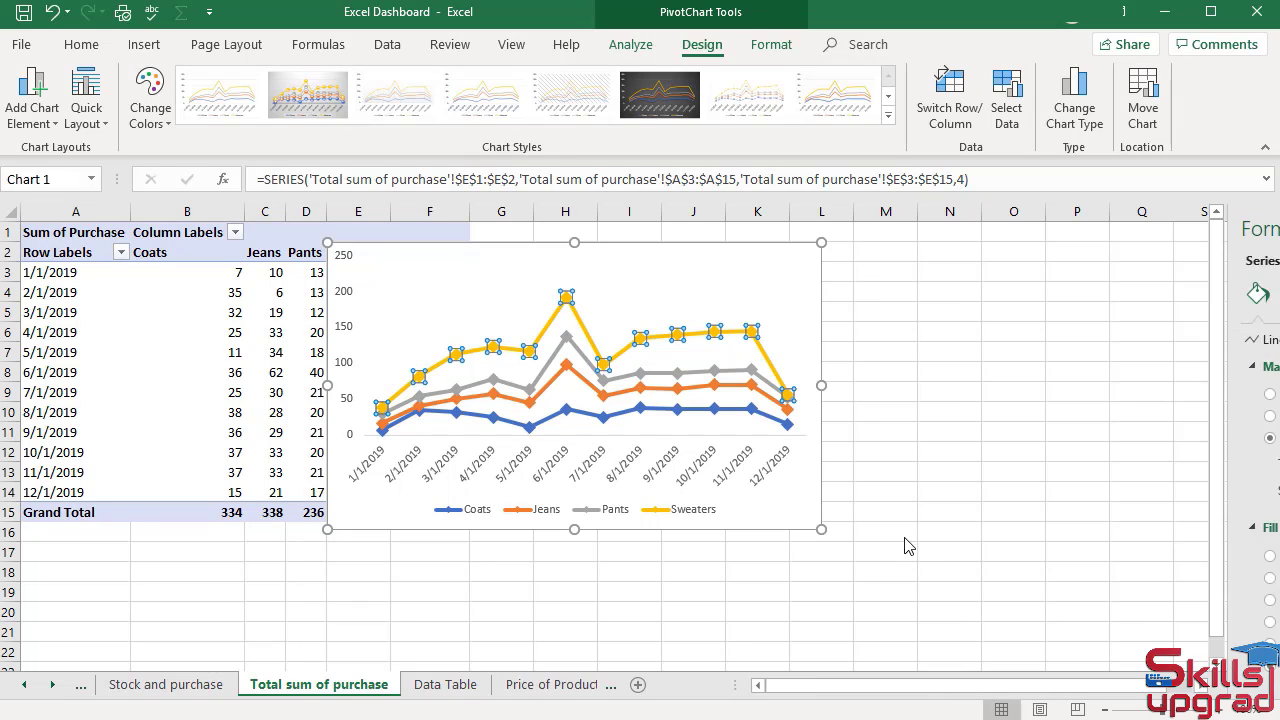
left_click(788, 553)
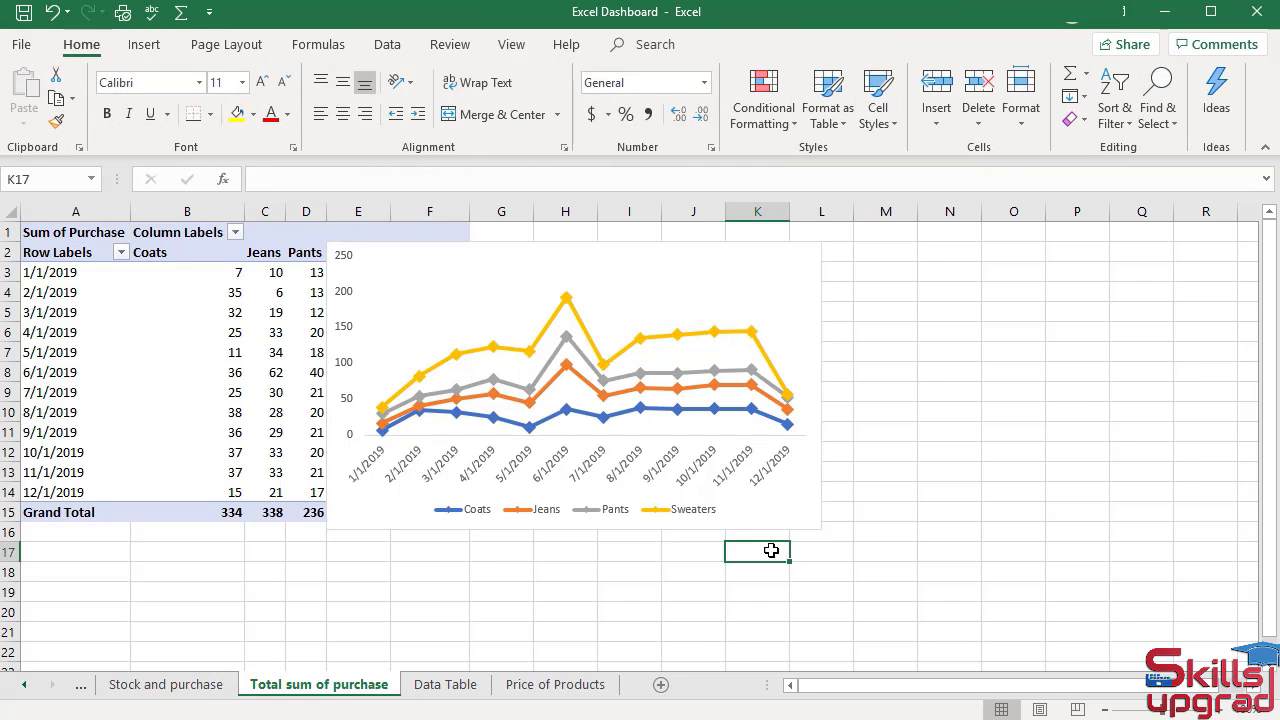
Step: Reduce the PivotChart's height so its lower edge sits near the end of row 12, and start moving its plot area
left_click(608, 522)
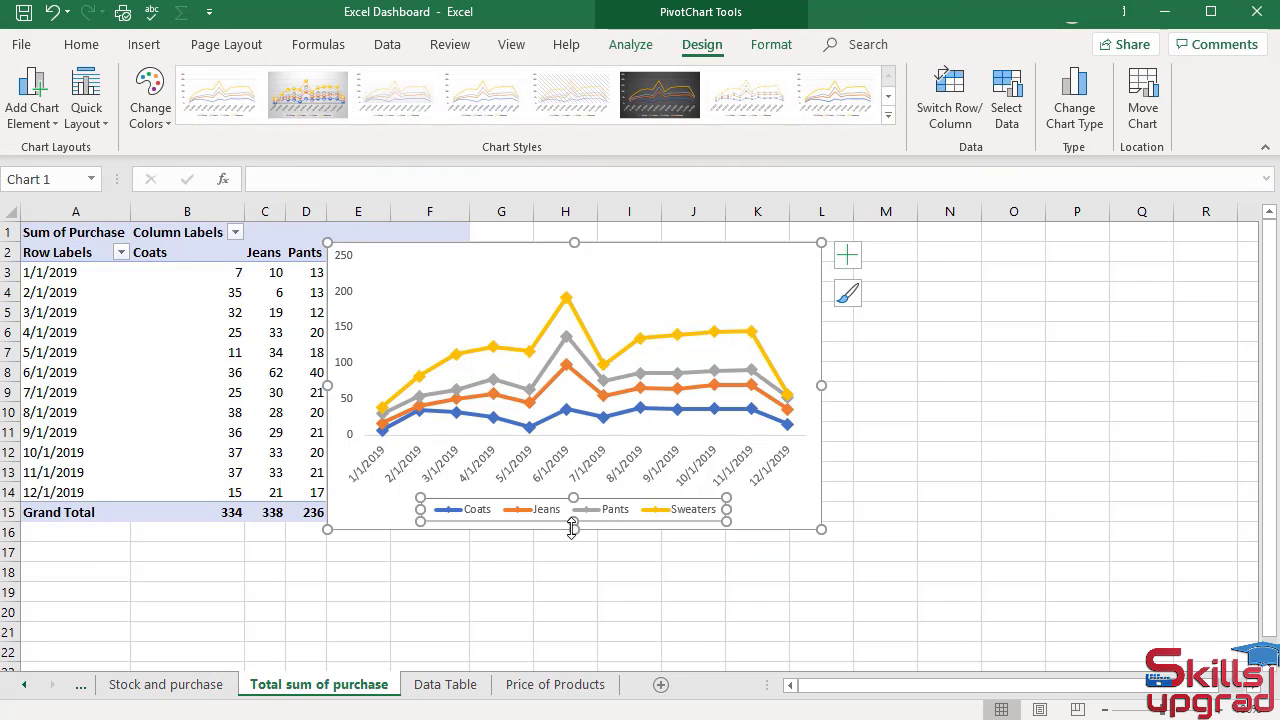
left_click_drag(572, 529, 580, 468)
left_click(747, 283)
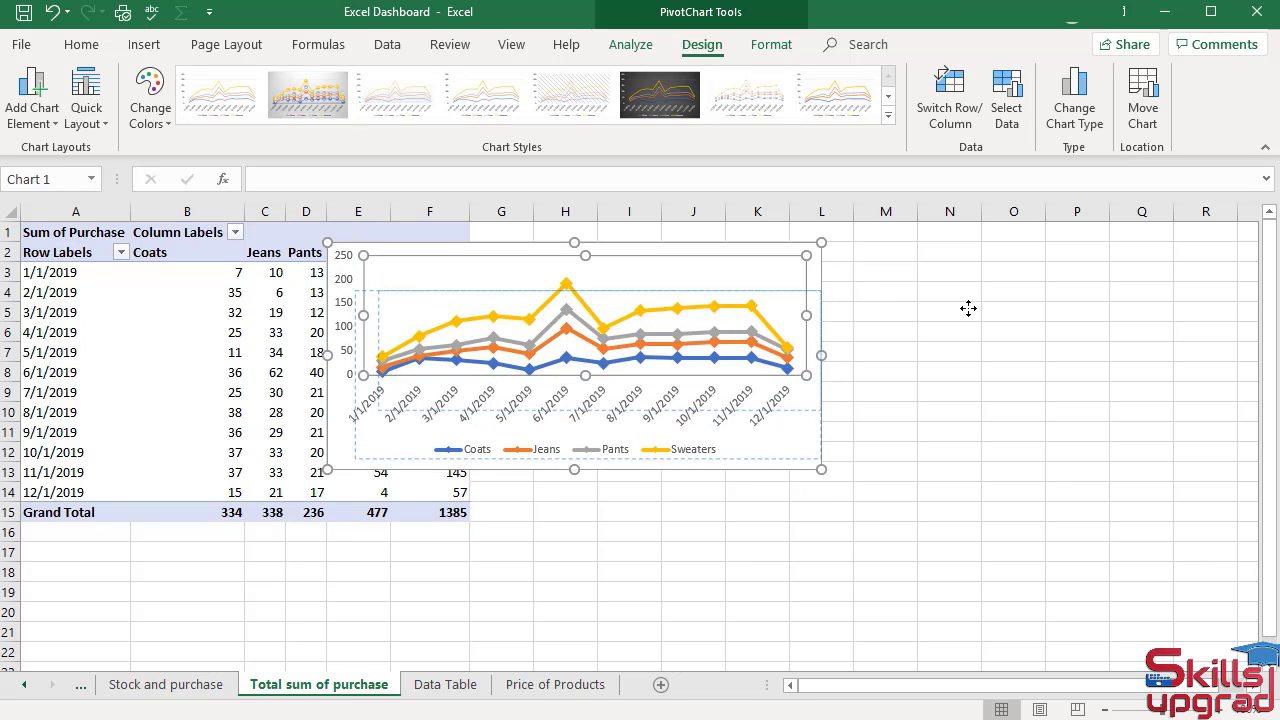